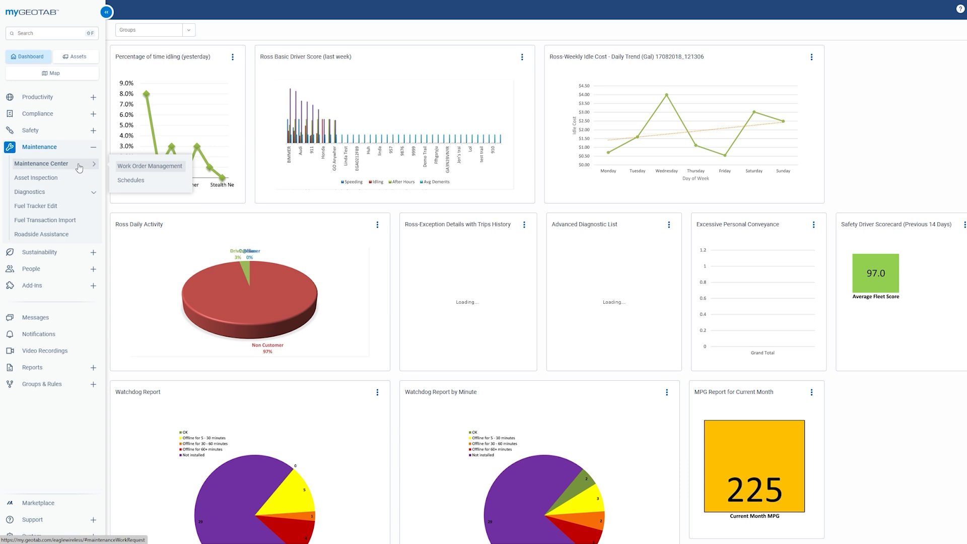
- Start a new reminder in the maintenance schedules and name it Oil Change
left_click(139, 187)
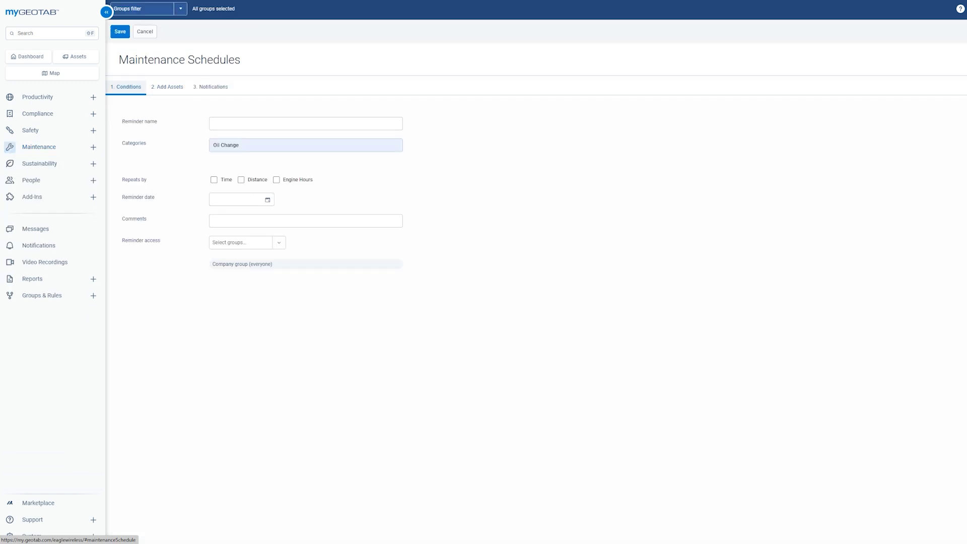
left_click(223, 126)
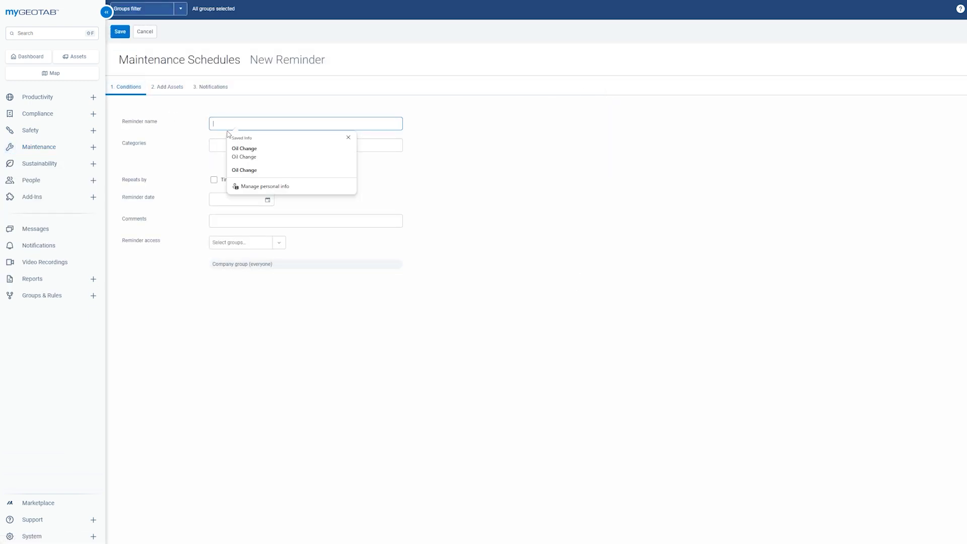
left_click(244, 152)
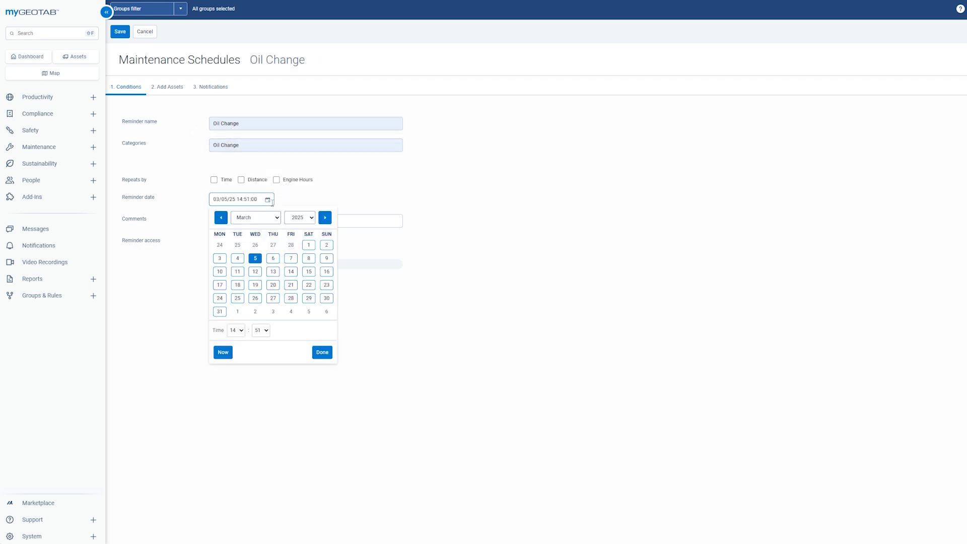
left_click(322, 203)
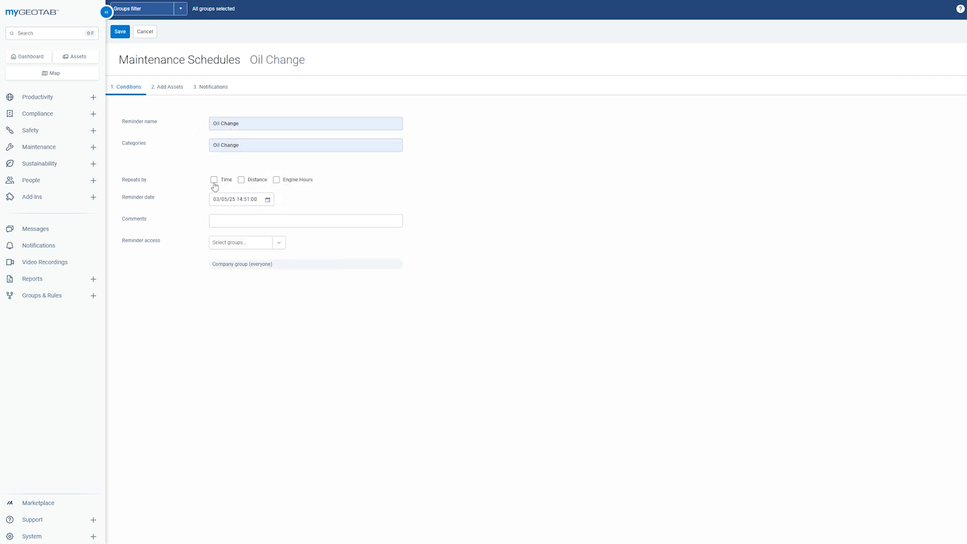
- Make the Oil Change reminder repeat by time and distance, leaving engine hours out
left_click(214, 180)
left_click(241, 180)
left_click(277, 180)
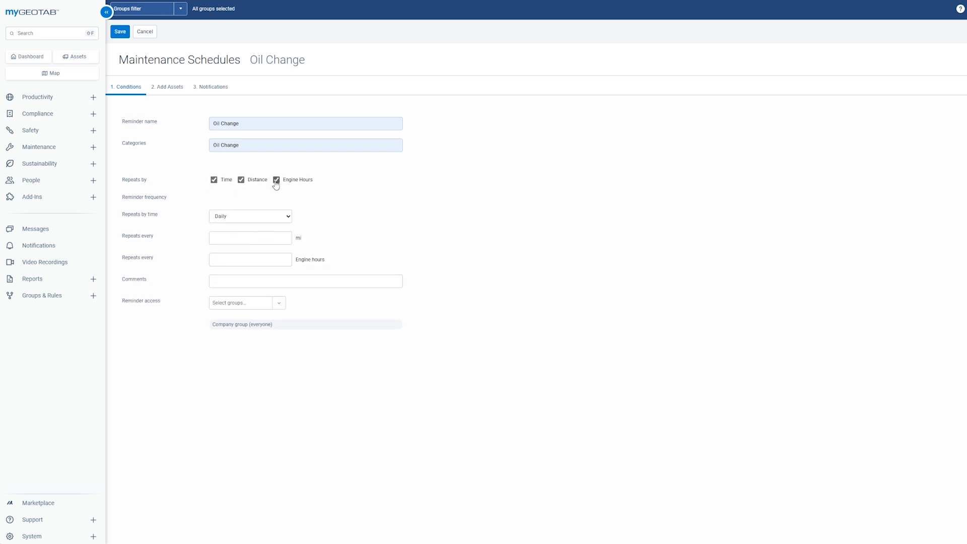
left_click(276, 180)
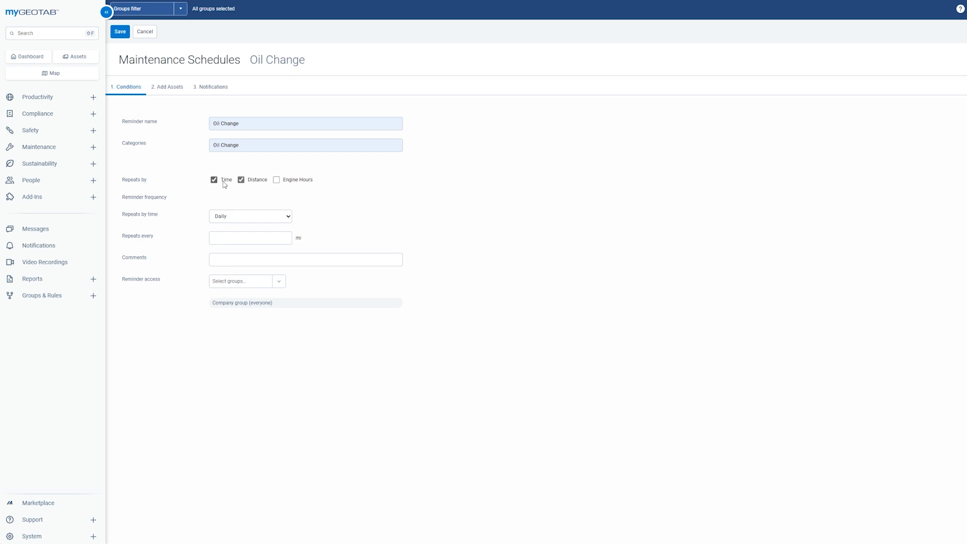
- Set the reminder's time interval to a custom repeat of every 6 months
left_click(262, 218)
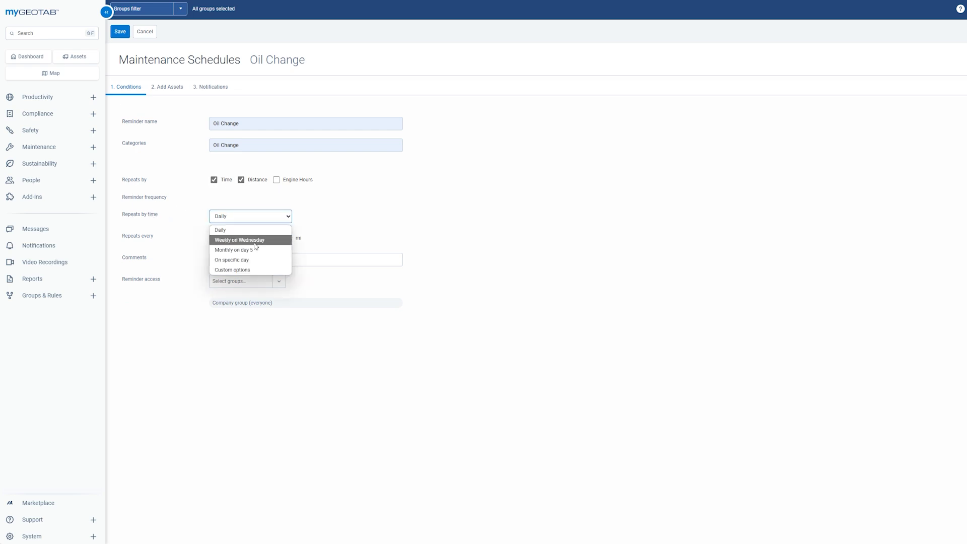
left_click(234, 270)
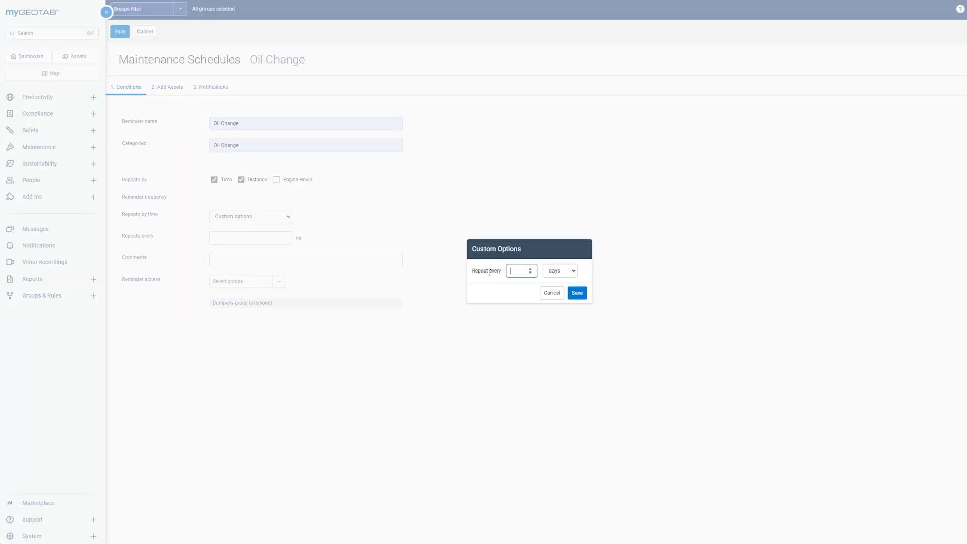
left_click(560, 271)
left_click(558, 302)
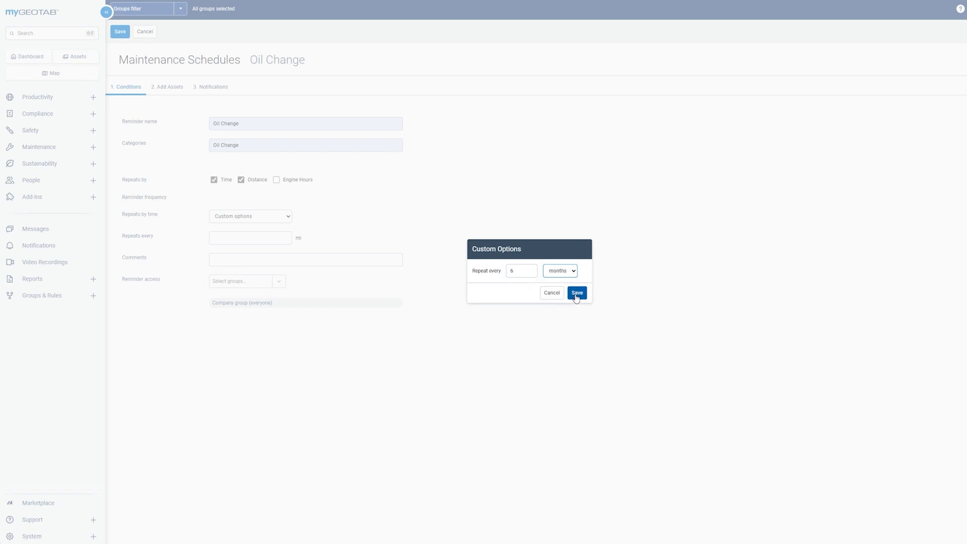
left_click(577, 292)
- Set the reminder's distance interval to repeat every 5000 mi
left_click(257, 239)
type("5")
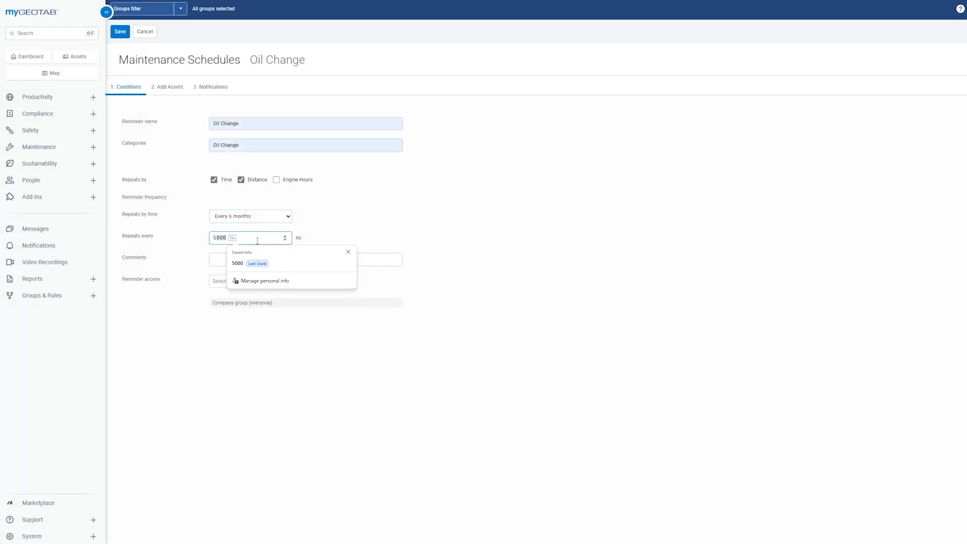
type("000")
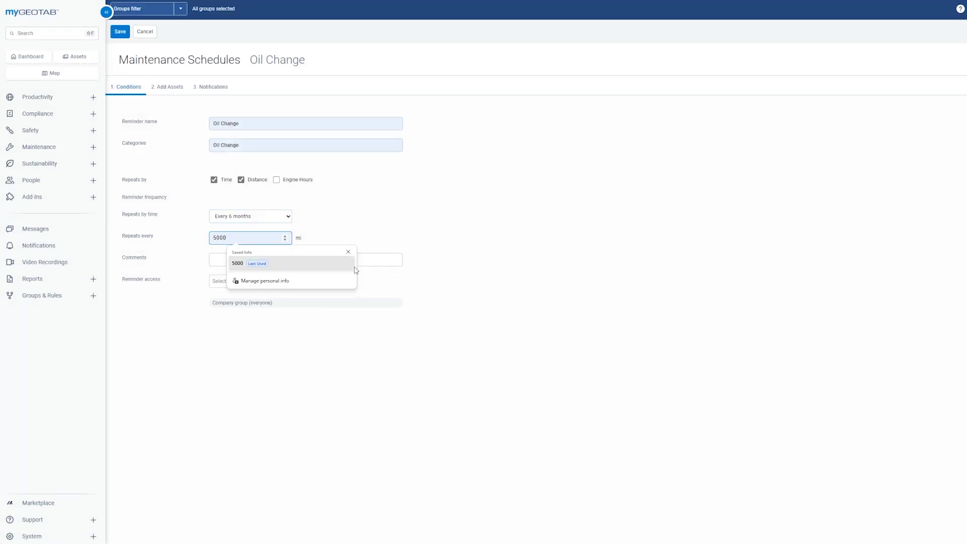
left_click(348, 252)
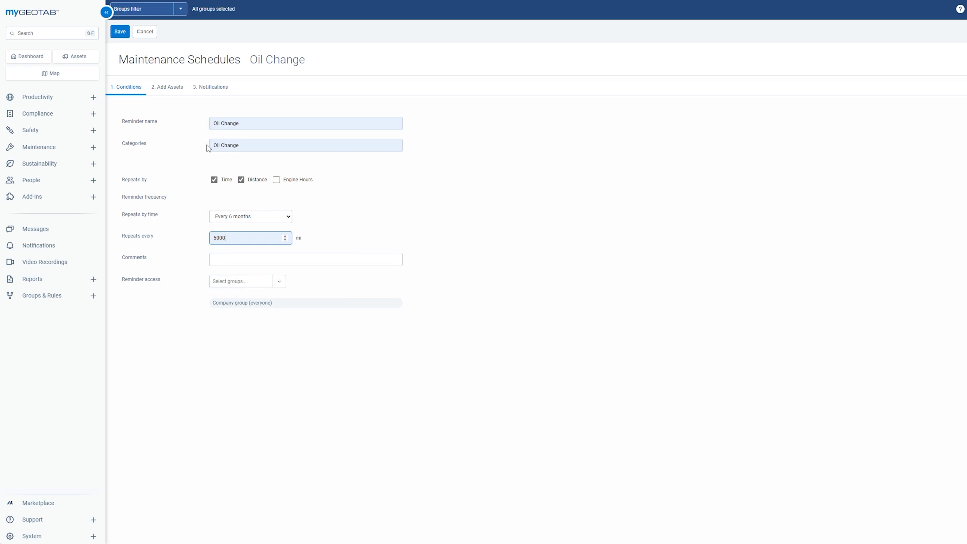
left_click(230, 260)
left_click(279, 281)
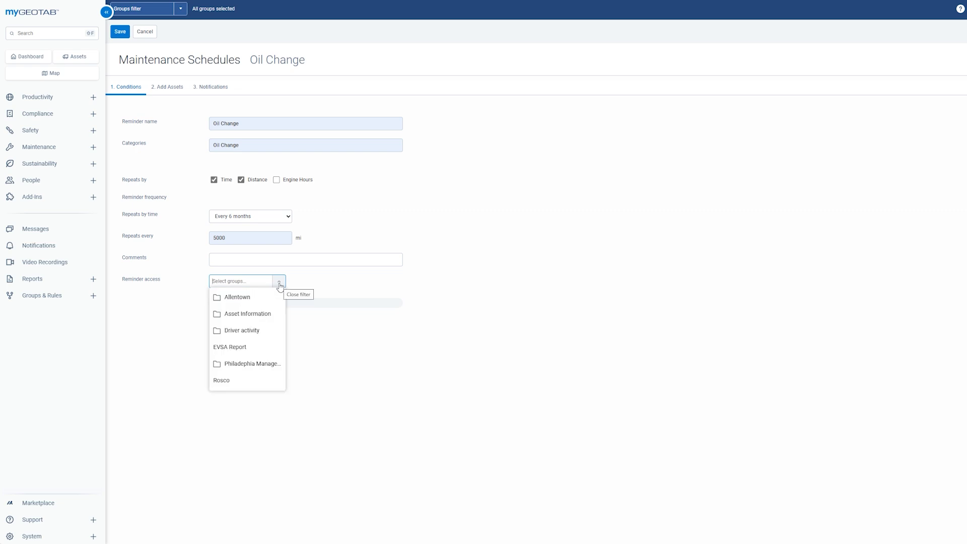
left_click(280, 285)
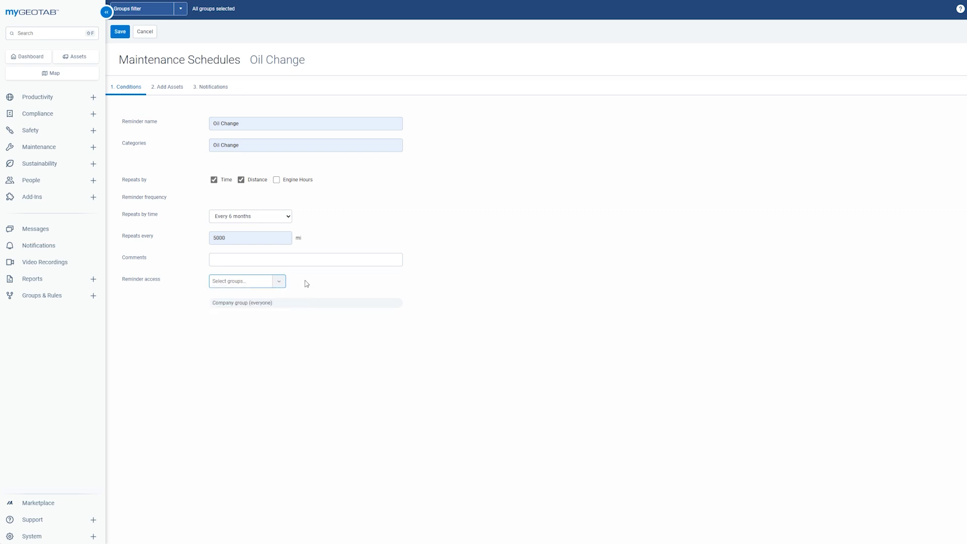
- Attach the Audi asset to the Oil Change reminder
left_click(163, 90)
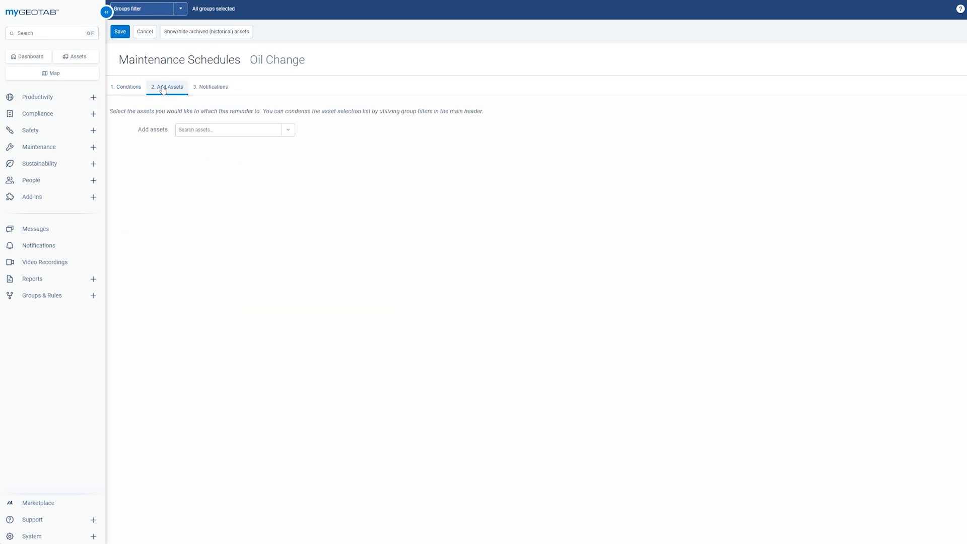
left_click(288, 129)
scroll(238, 281, "down", 4)
scroll(237, 280, "down", 2)
scroll(223, 287, "up", 2)
left_click(199, 258)
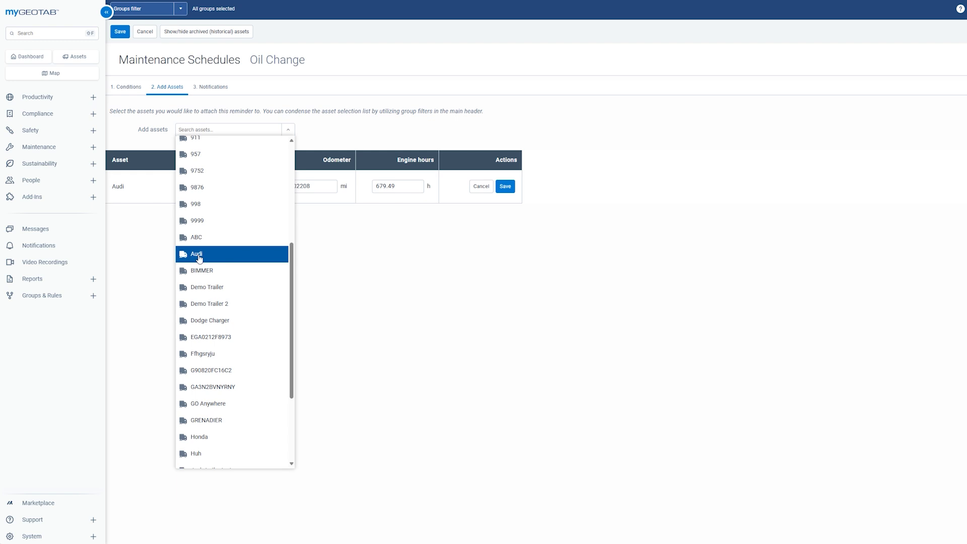
left_click(440, 261)
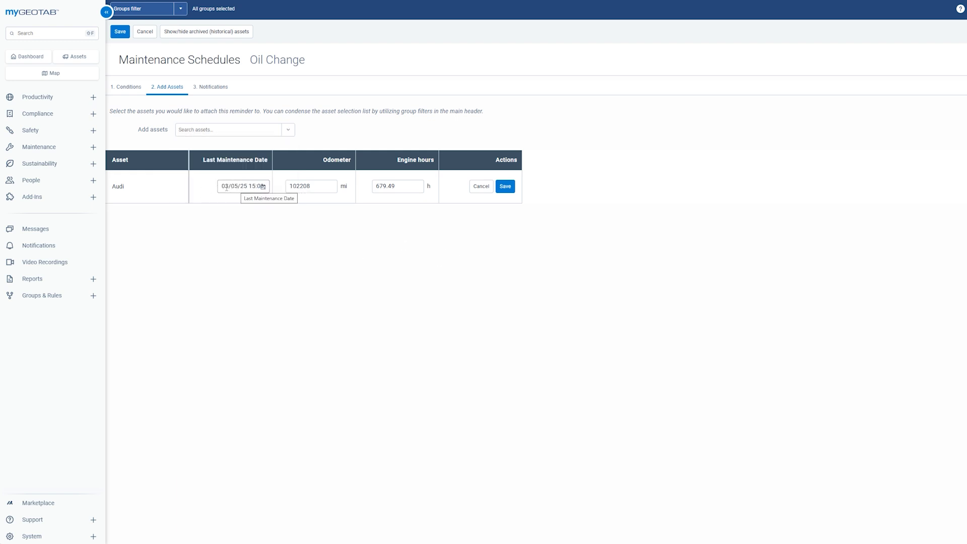
- Set the Audi's last maintenance date to March 4, 2025, keeping the suggested time
left_click(257, 186)
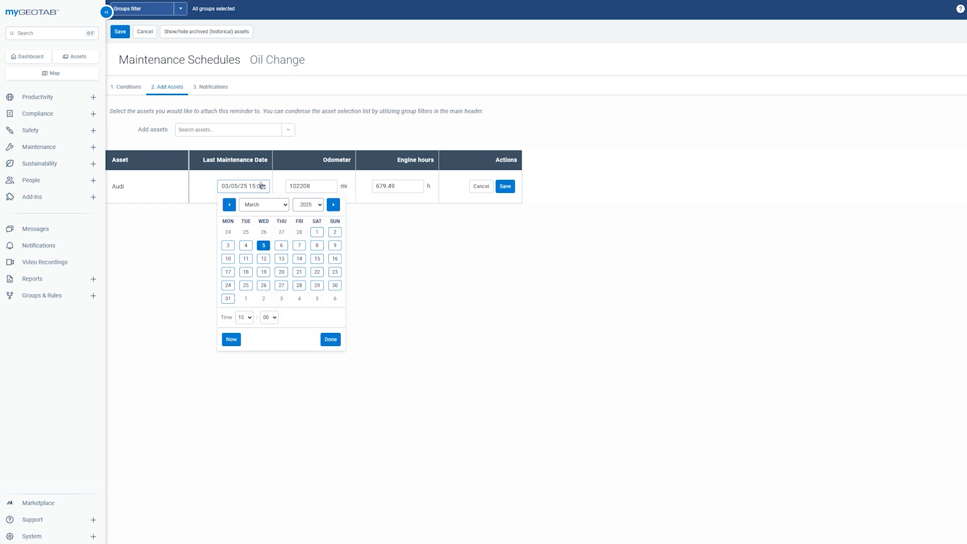
left_click(246, 245)
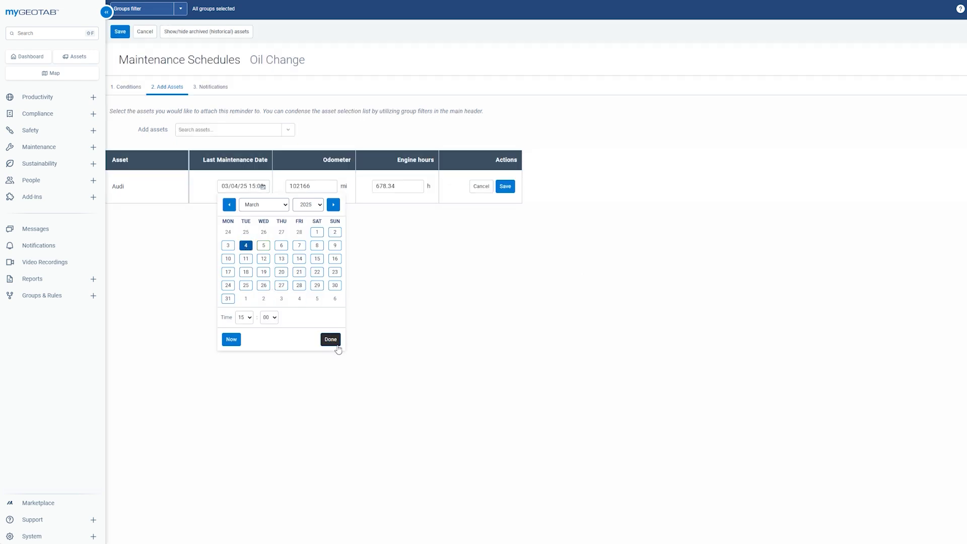
left_click(330, 340)
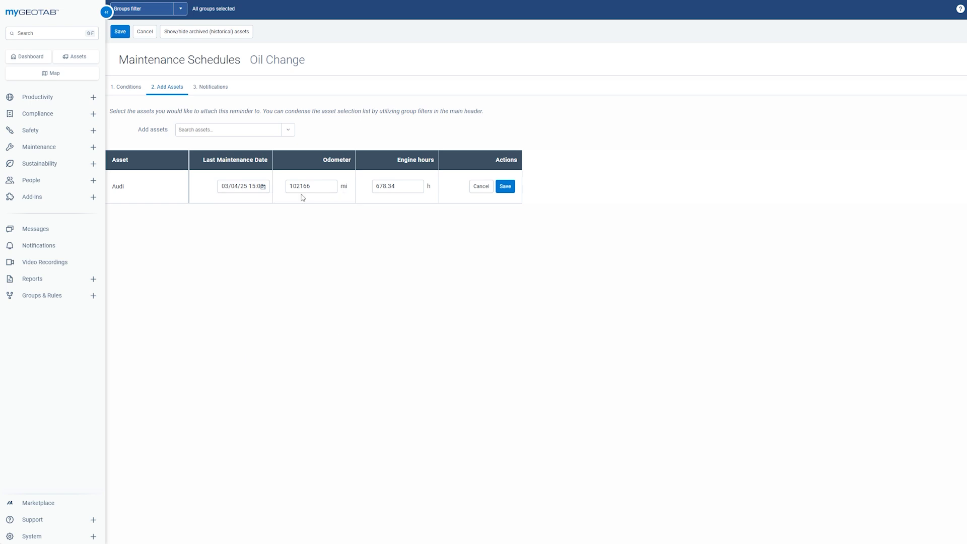
- Set the Audi's odometer at last maintenance to 102160 mi and save the asset's entry
double_click(320, 186)
key("Home")
left_click(505, 186)
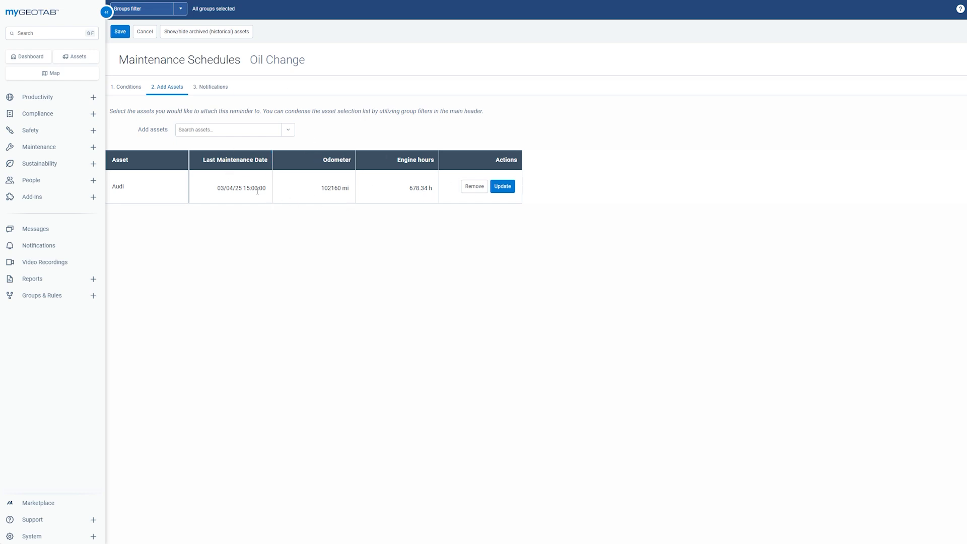
left_click(502, 187)
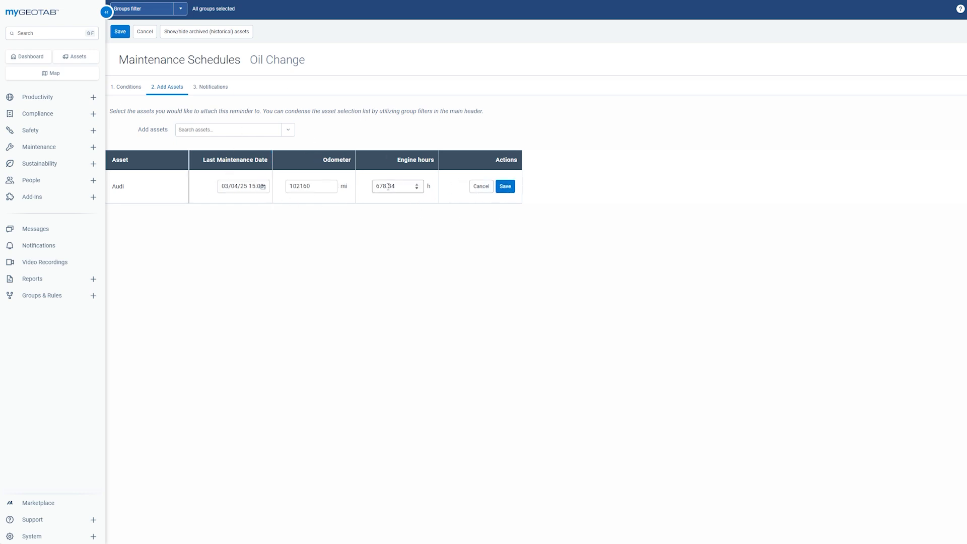
left_click(505, 186)
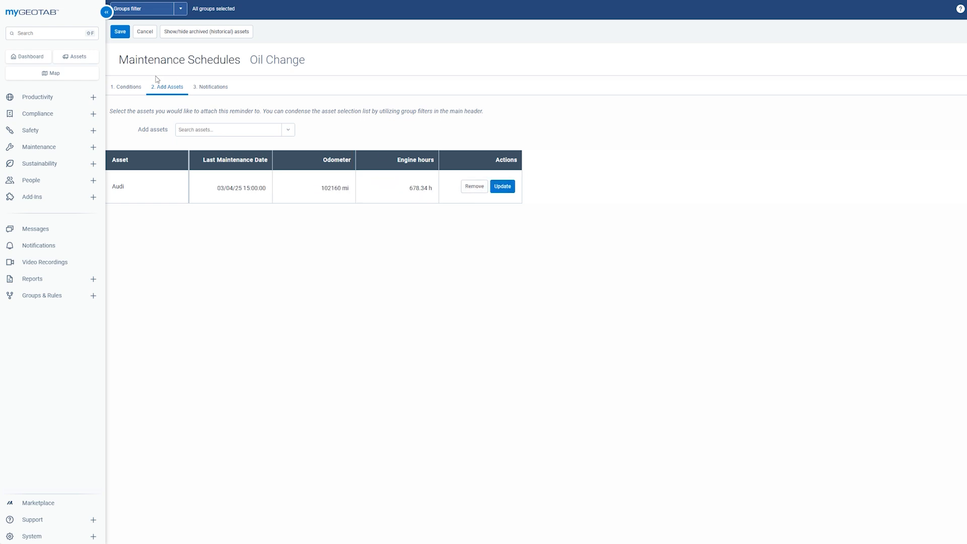
- Set up a notification of type Email to user and choose the recipient's e-mail address
left_click(216, 89)
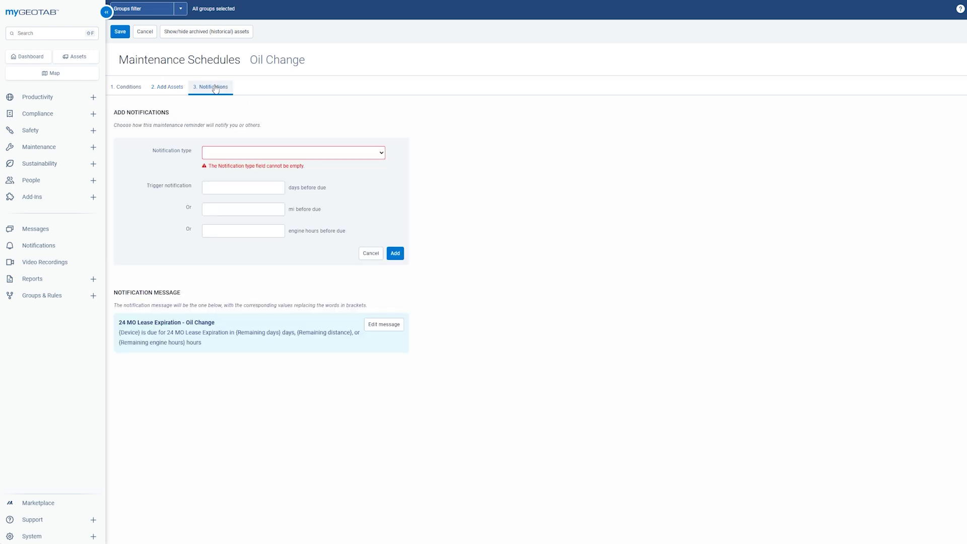
left_click(375, 155)
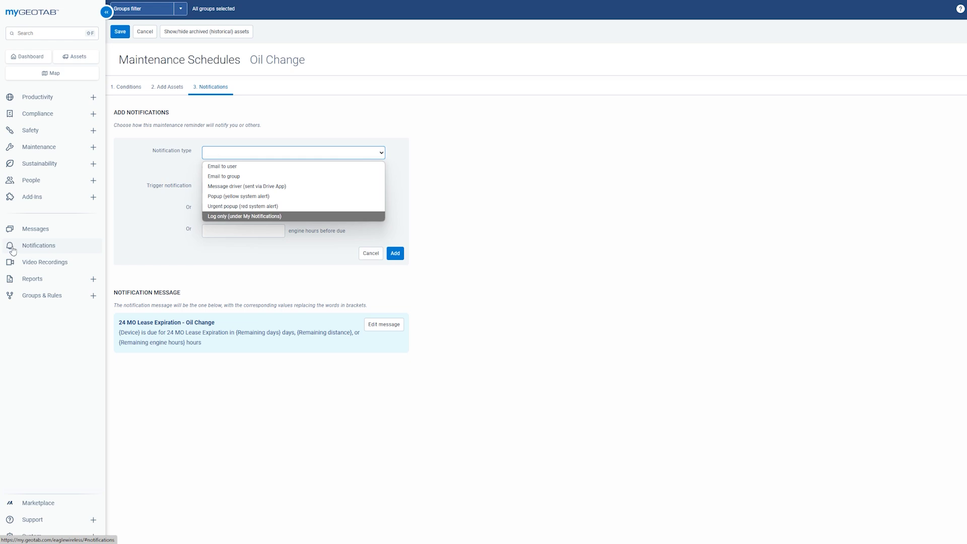
left_click(235, 168)
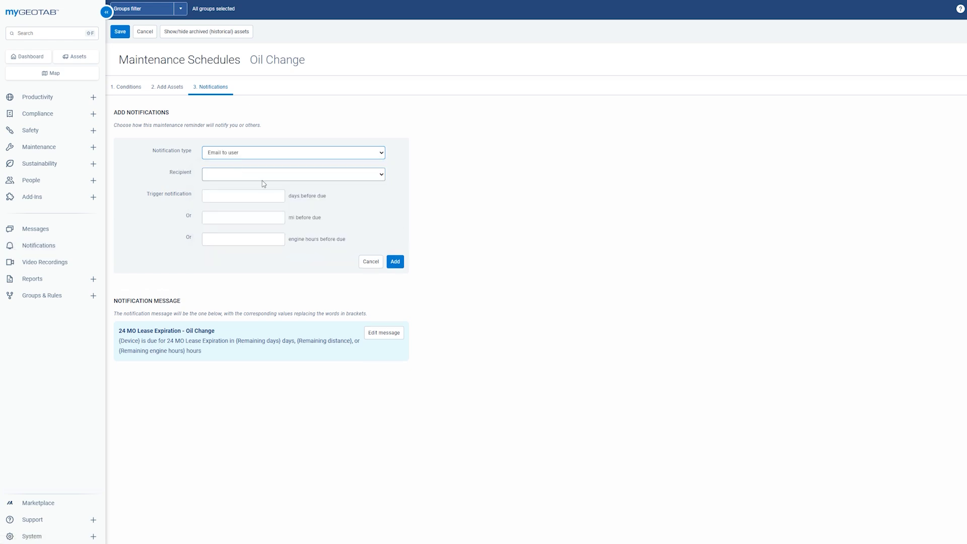
left_click(251, 179)
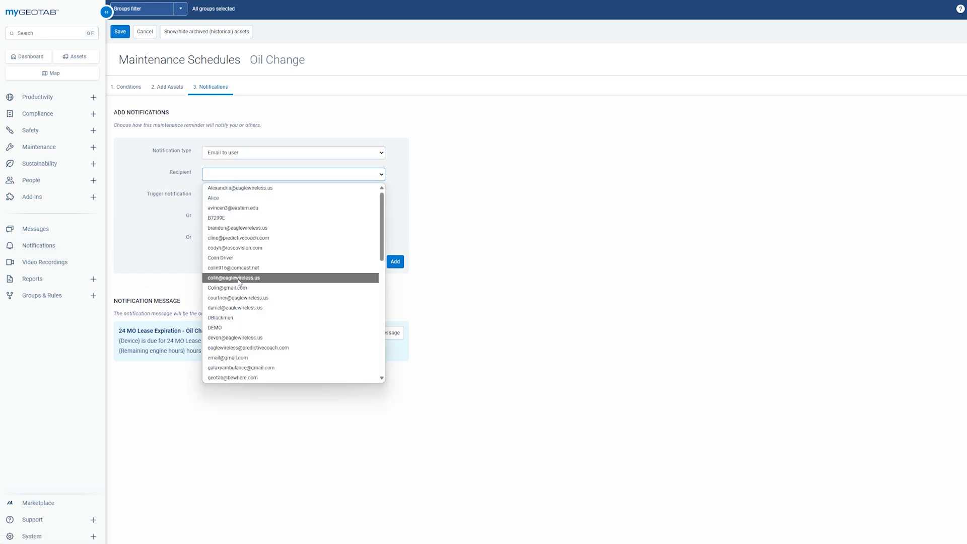
left_click(239, 277)
- Trigger the e-mail notification 5 days or 100 mi before due and add it to the reminder
left_click(240, 197)
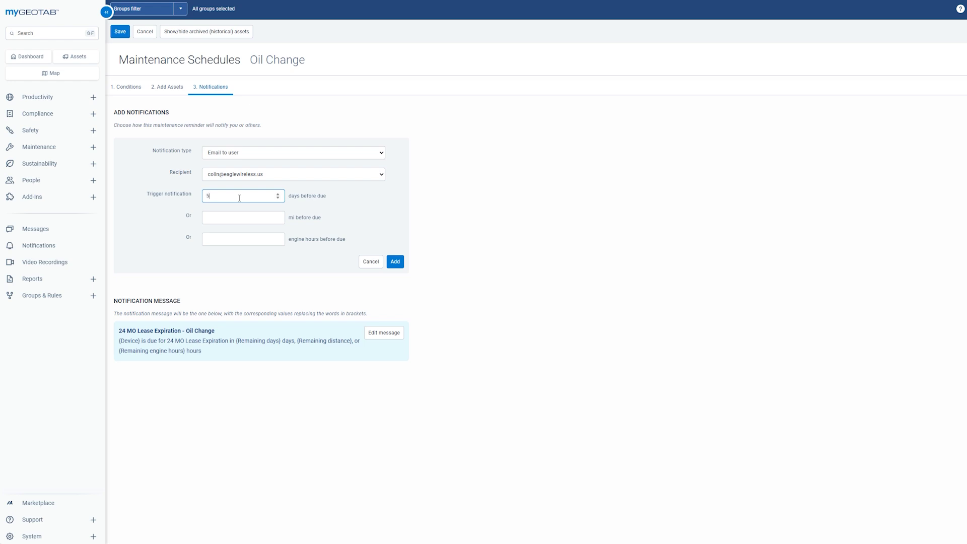
left_click(234, 219)
left_click(395, 263)
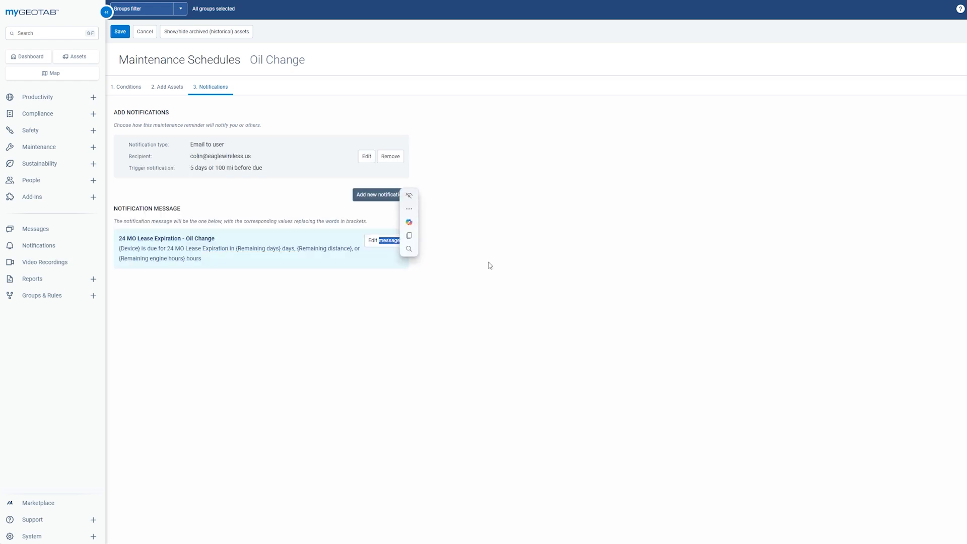
left_click(371, 197)
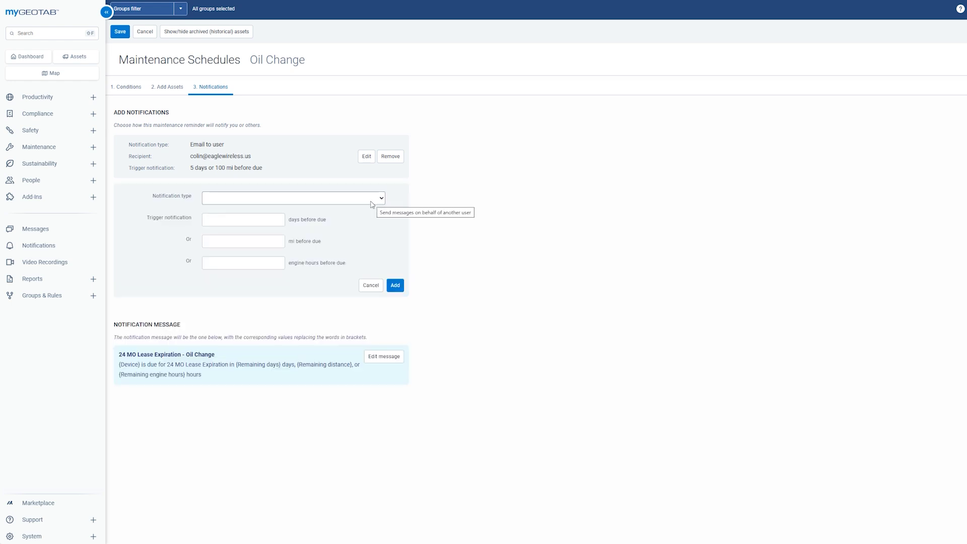
left_click(373, 286)
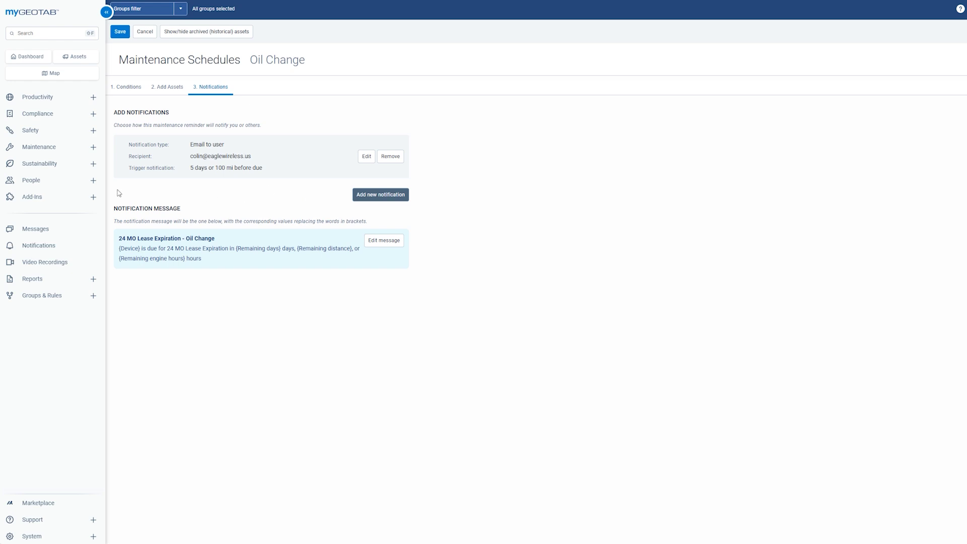
- Examine the notification message's subject line, body and available tokens, and close the message editor without changes
left_click(375, 241)
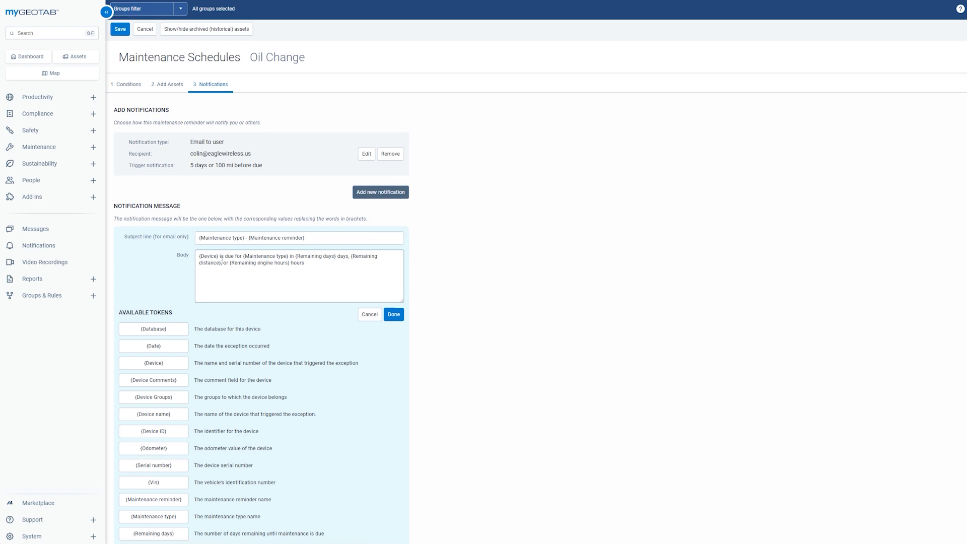
scroll(281, 262, "down", 1)
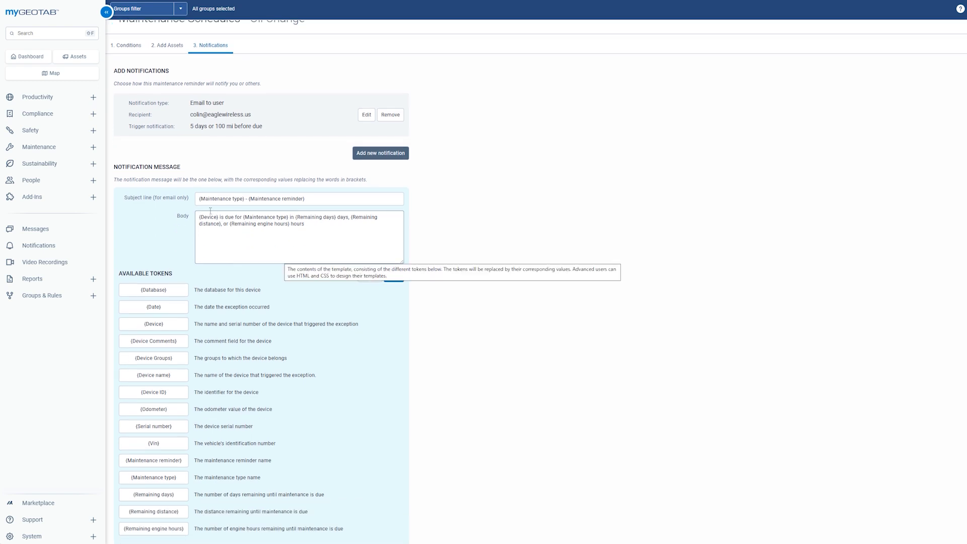
scroll(224, 228, "down", 1)
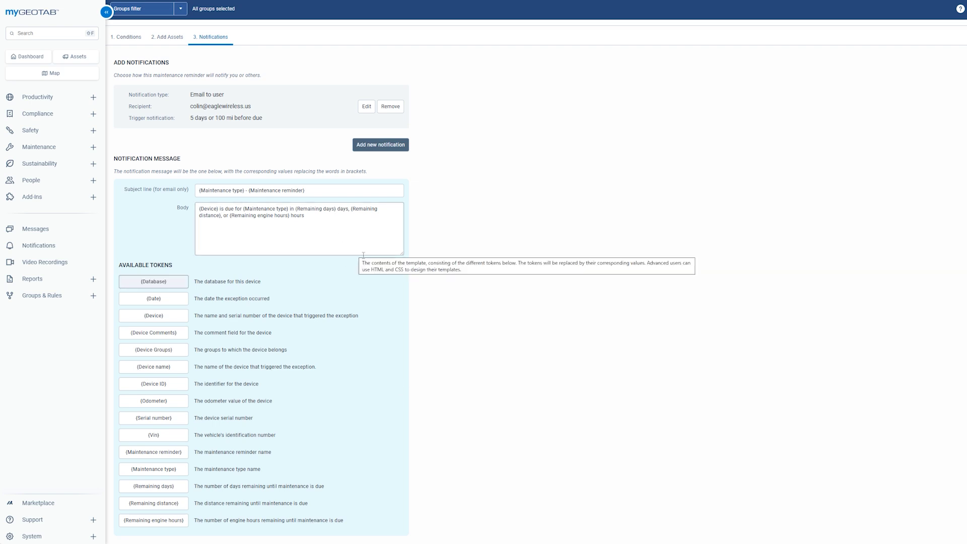
left_click(394, 268)
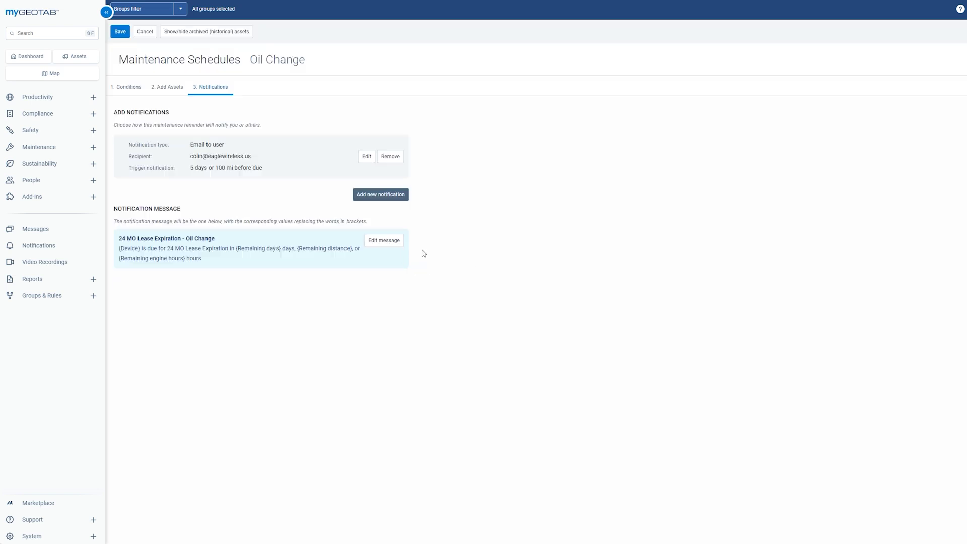
- Save the new Oil Change reminder and reopen it from the maintenance schedules at its asset assignments
left_click(120, 33)
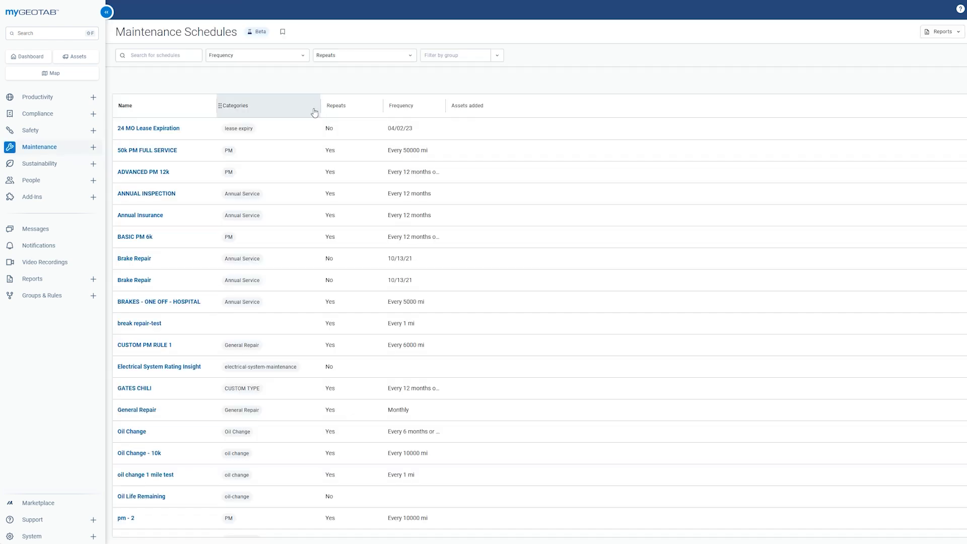
left_click(54, 151)
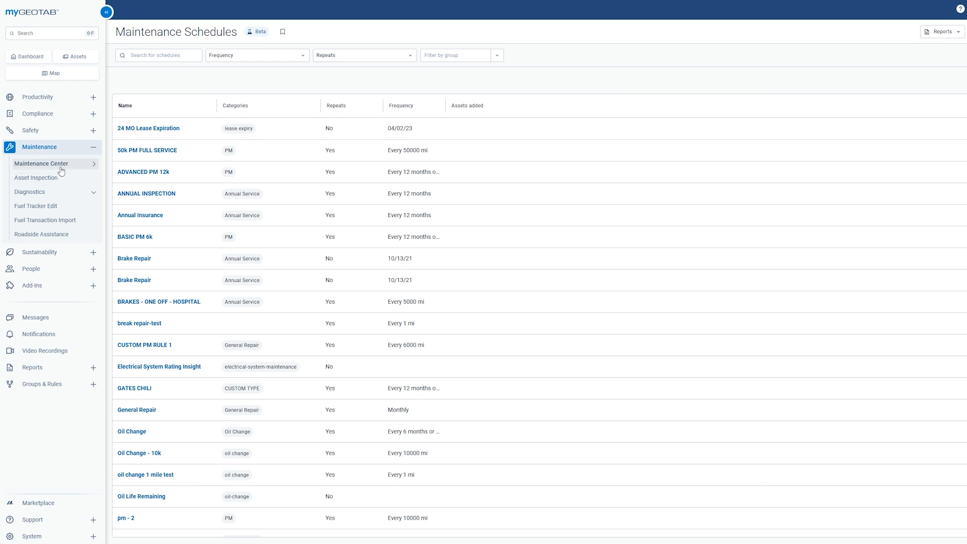
mouse_move(66, 170)
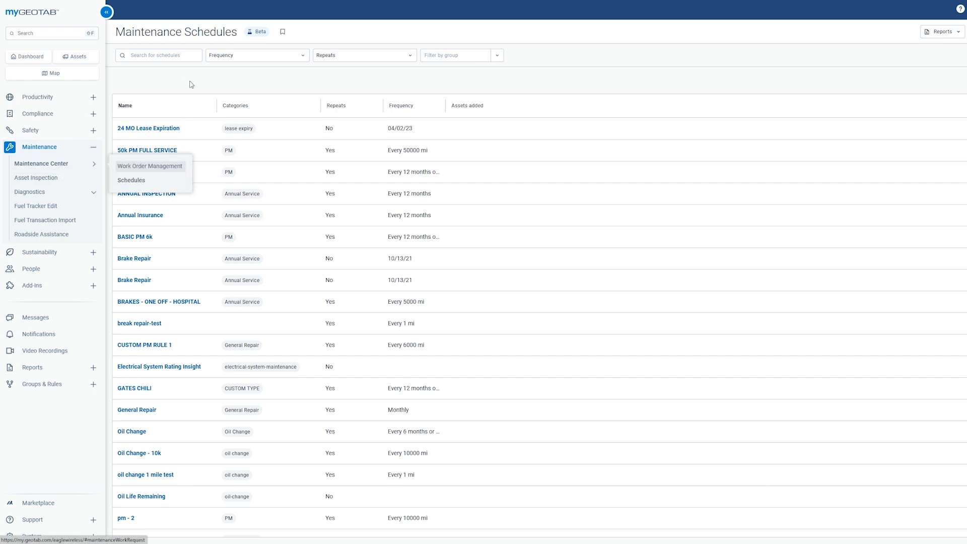
scroll(171, 227, "down", 2)
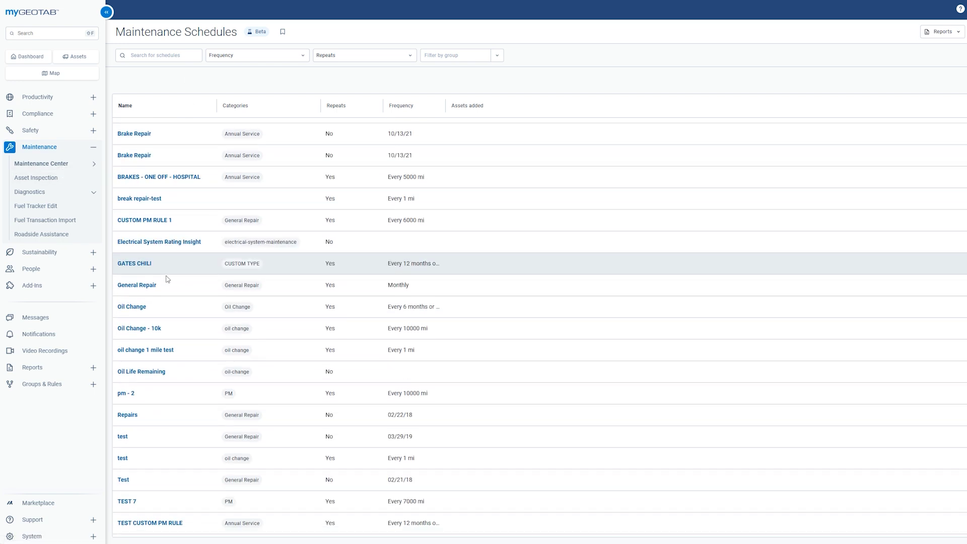
left_click(132, 307)
left_click(171, 89)
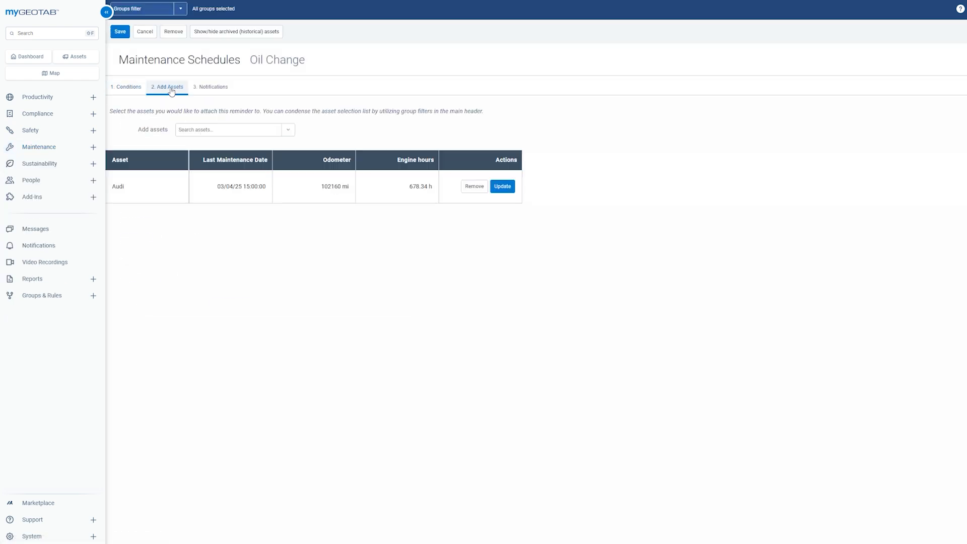
- Add the Dodge Charger to the Oil Change reminder, save the asset's entry and save the schedule
left_click(288, 129)
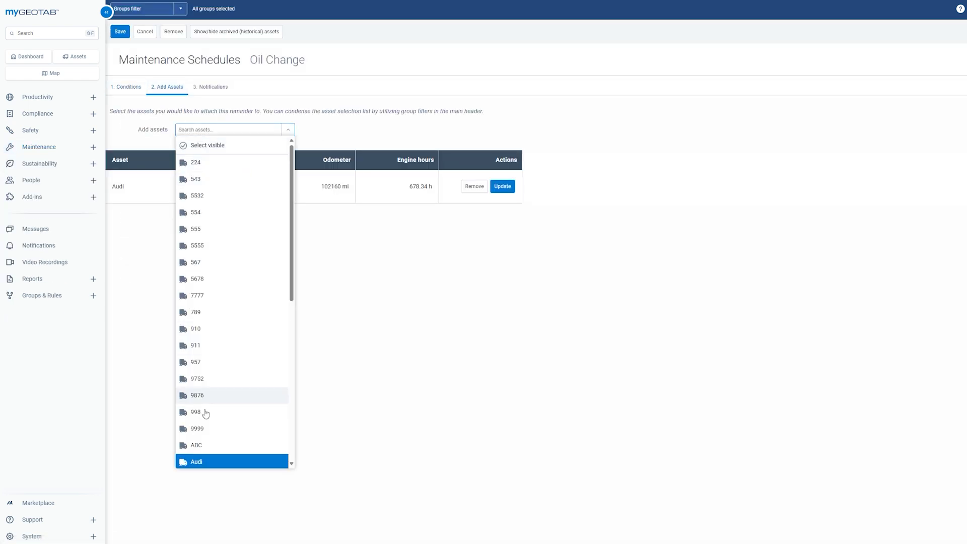
scroll(211, 423, "down", 4)
scroll(214, 440, "down", 2)
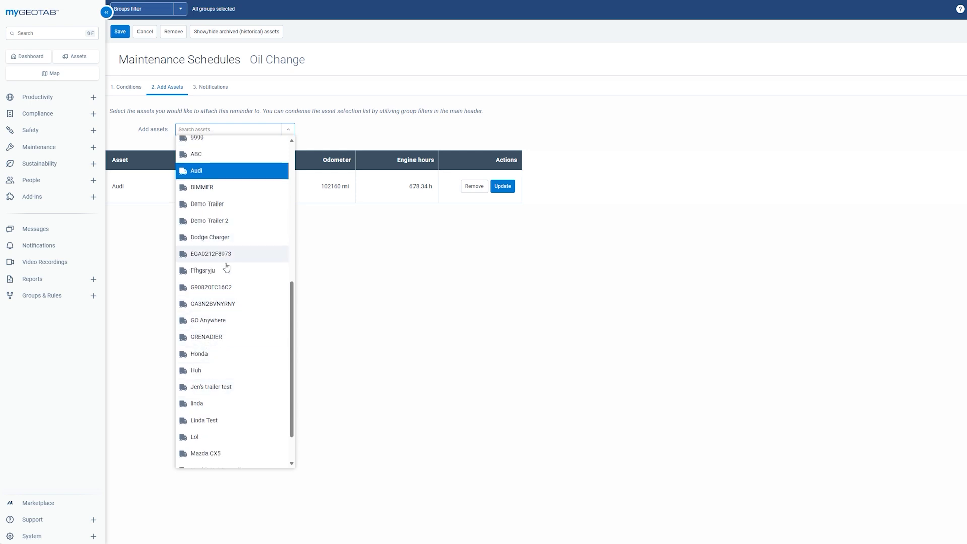
left_click(208, 238)
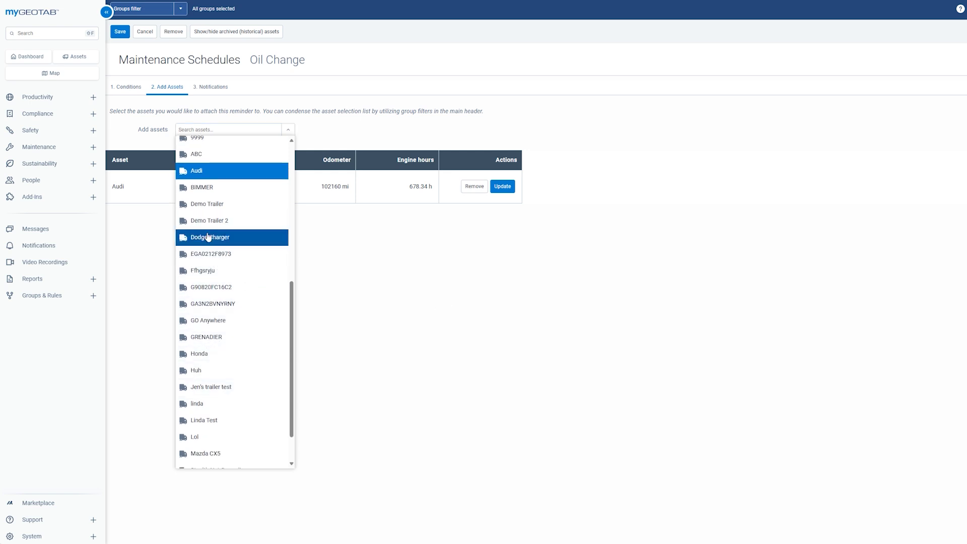
left_click(285, 232)
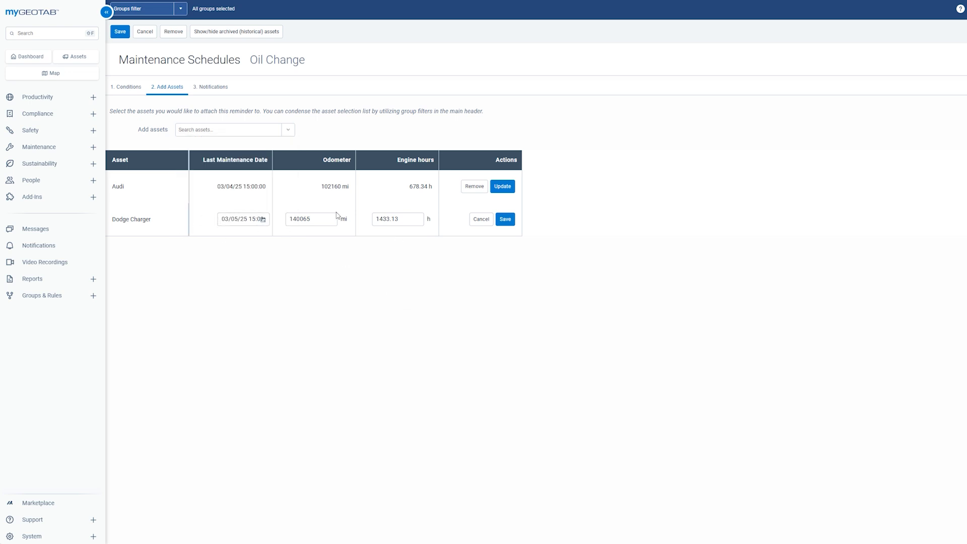
left_click(512, 223)
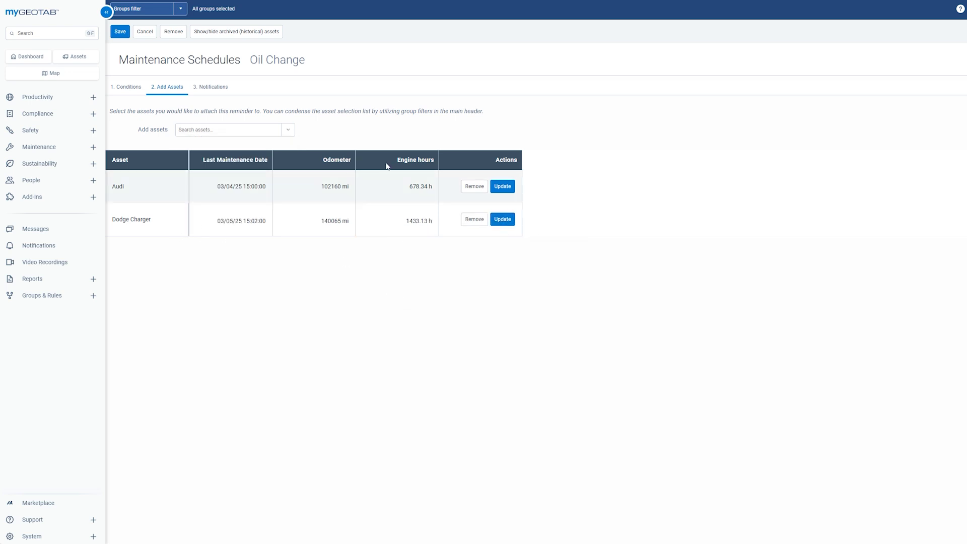
left_click(120, 31)
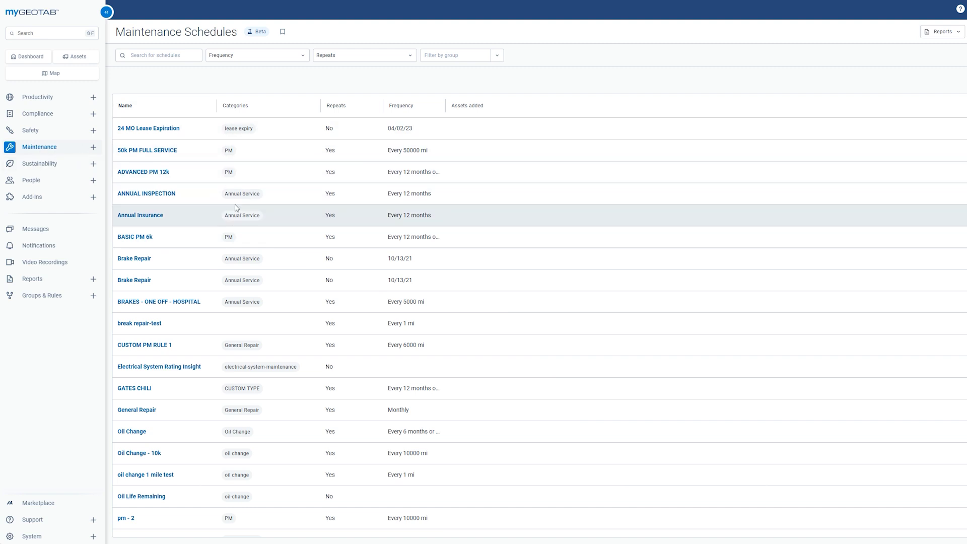
- Open Work Order Management in the Maintenance Center to list the maintenance requests
left_click(49, 148)
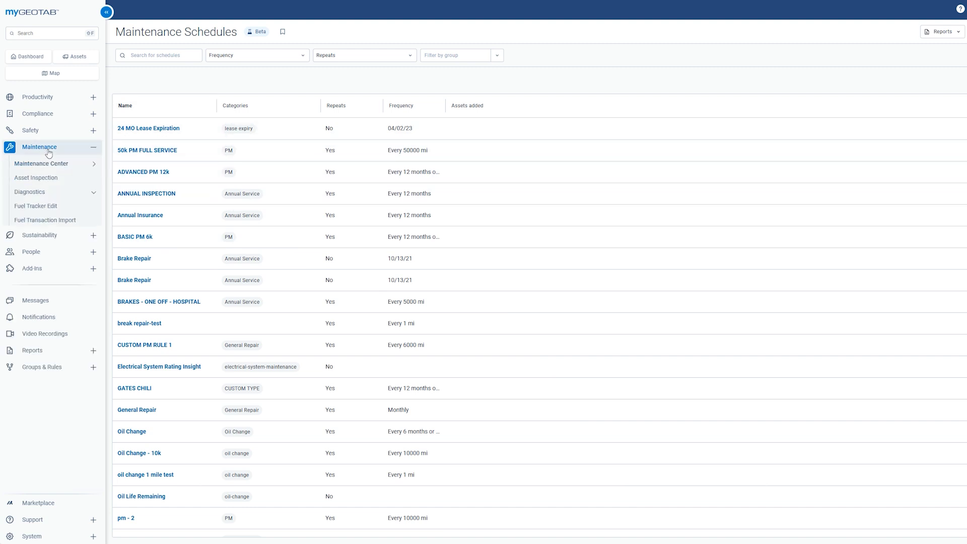
left_click(51, 164)
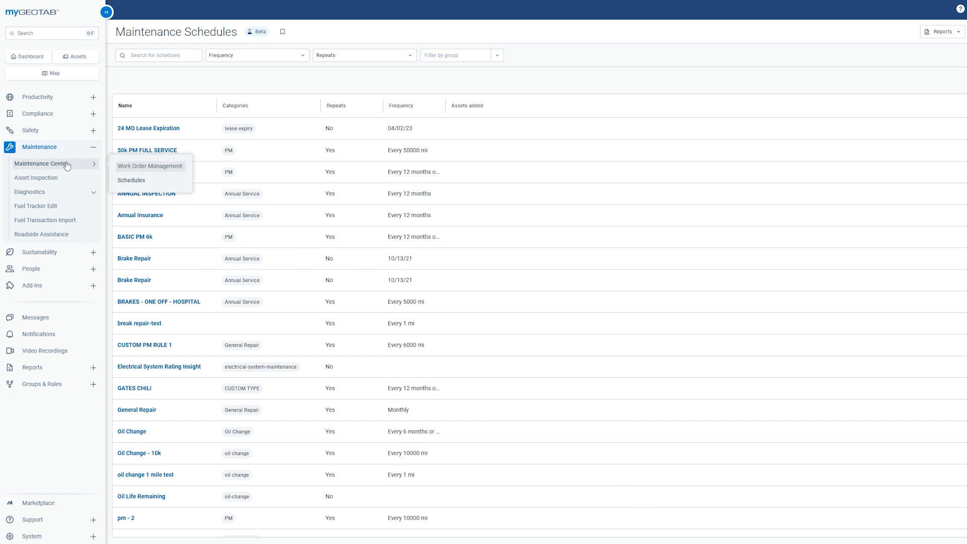
left_click(135, 168)
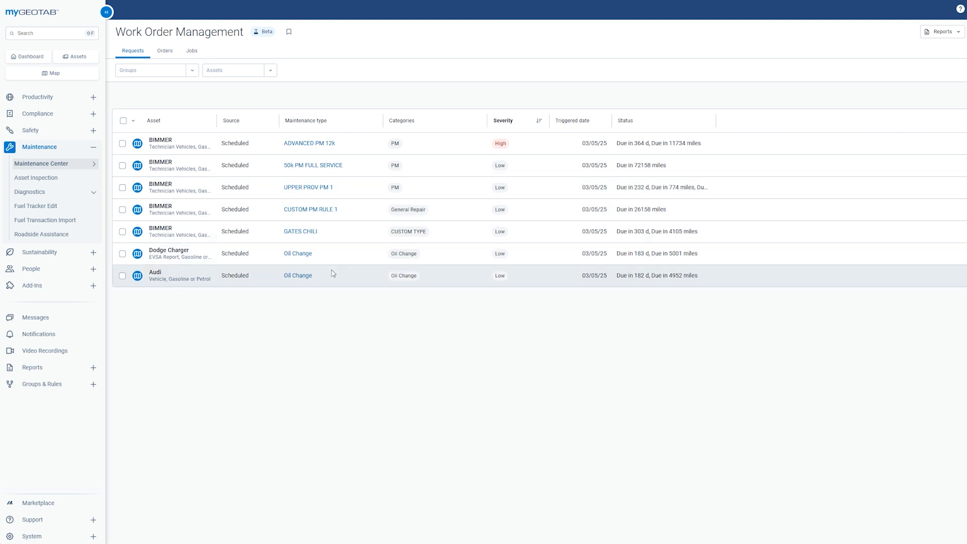
- Examine the Dodge Charger's Oil Change request, including its remaining days and miles until due
mouse_move(332, 257)
left_mouse_down()
mouse_move(402, 255)
mouse_move(151, 255)
left_mouse_up()
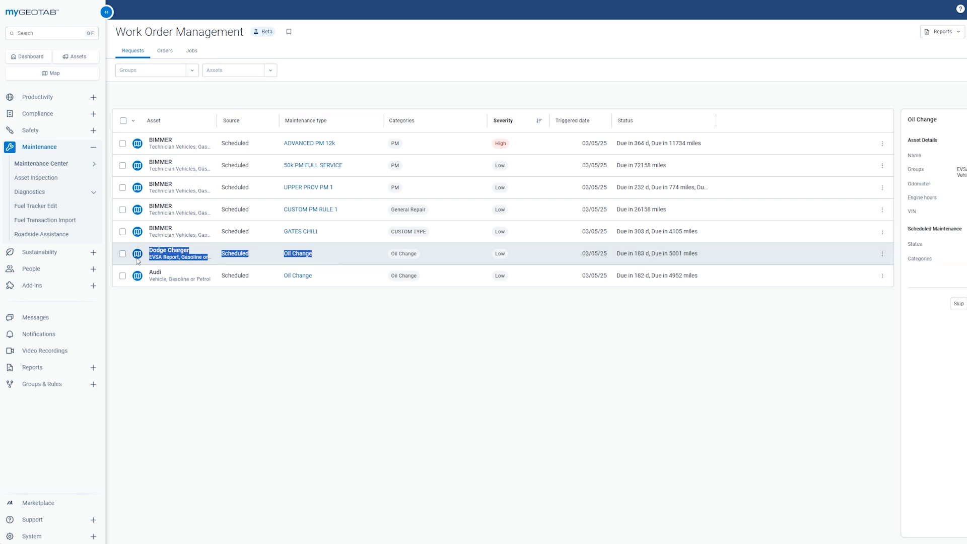
left_click(248, 334)
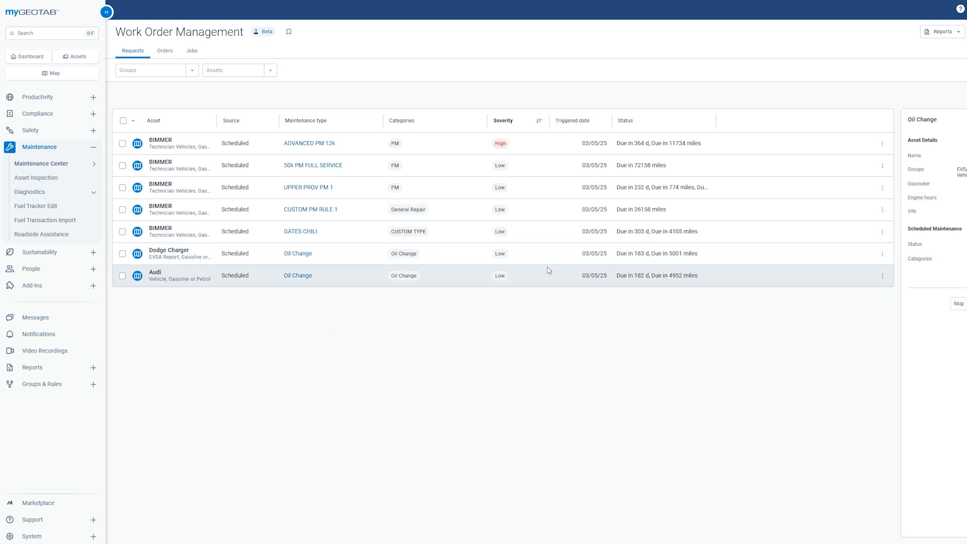
left_click_drag(619, 256, 703, 257)
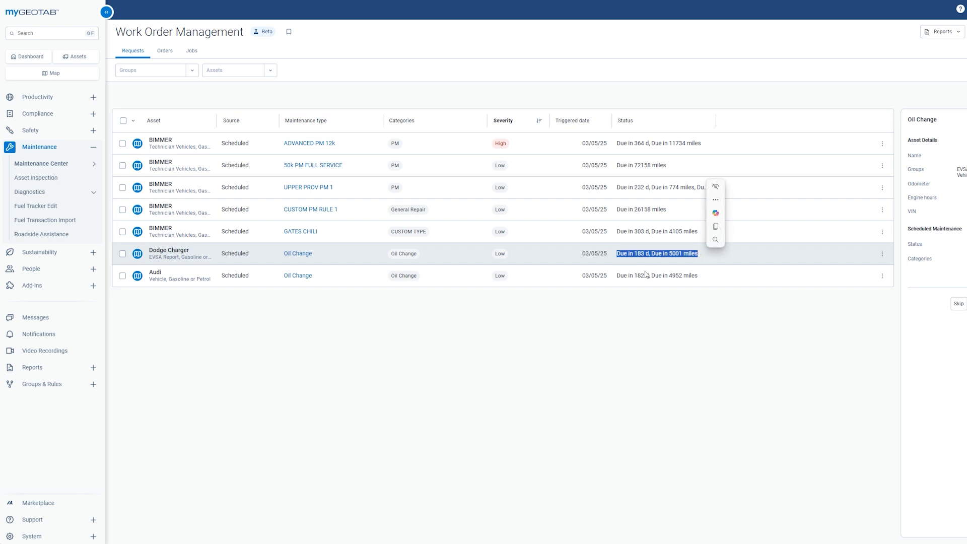
left_click(637, 257)
left_click_drag(654, 253, 696, 254)
left_click(652, 316)
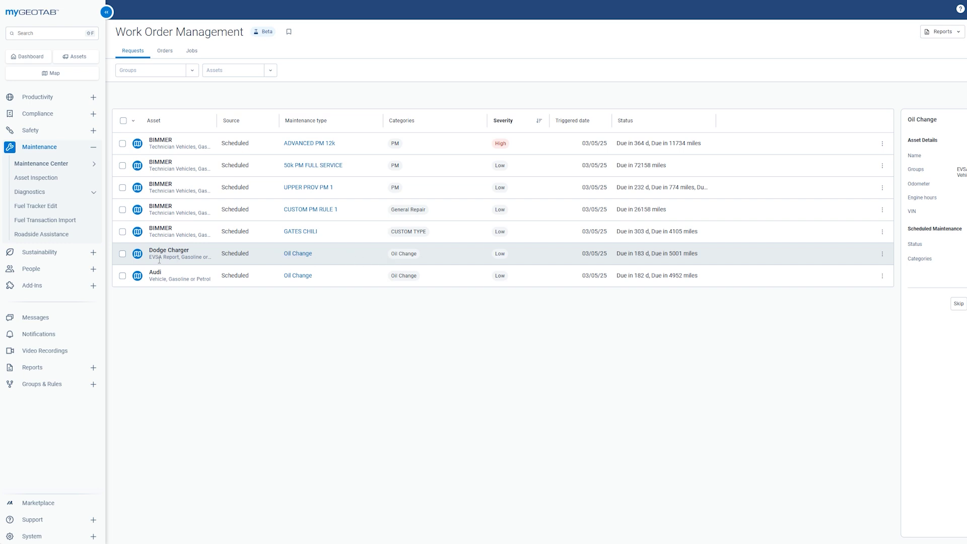
- Create a work order from the Dodge Charger's Oil Change request and review its reference field
left_click(122, 255)
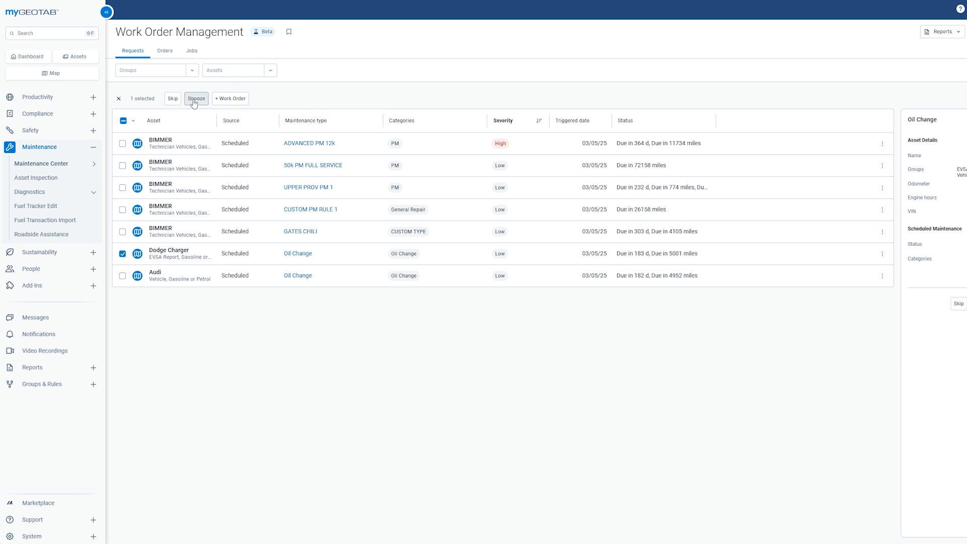
left_click(239, 99)
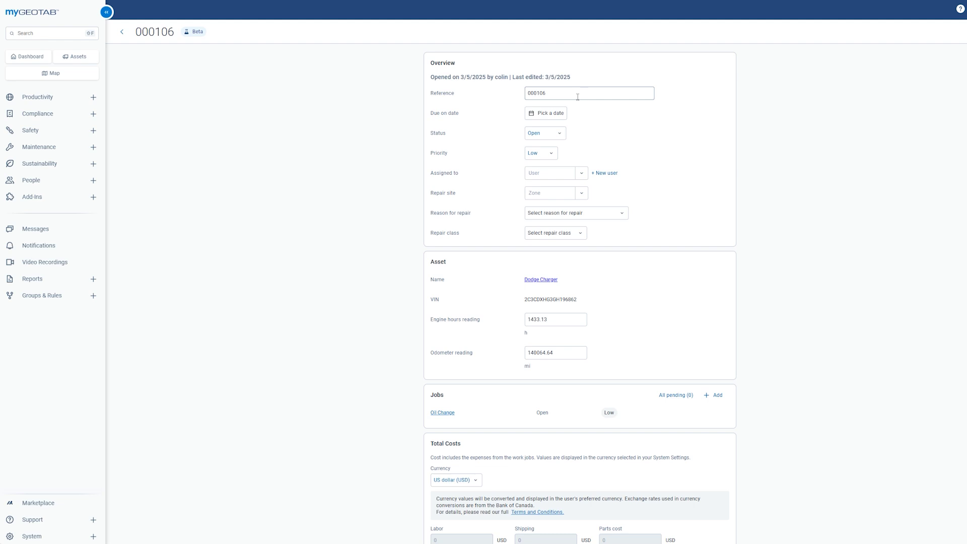
scroll(554, 106, "down", 1)
scroll(551, 100, "up", 1)
left_click_drag(553, 95, 513, 101)
left_click(594, 119)
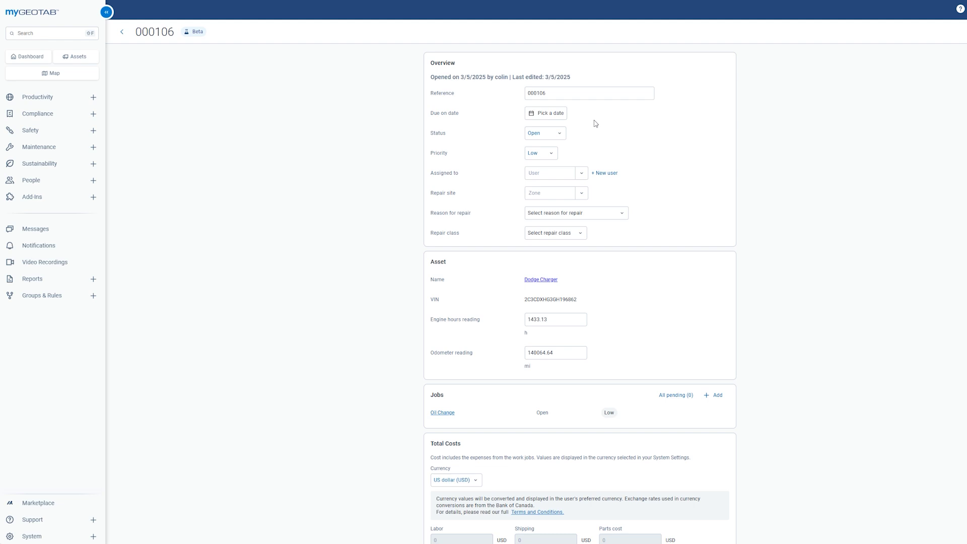
- Set the work order's due date to 03/07/25 at 00:00
left_click(561, 120)
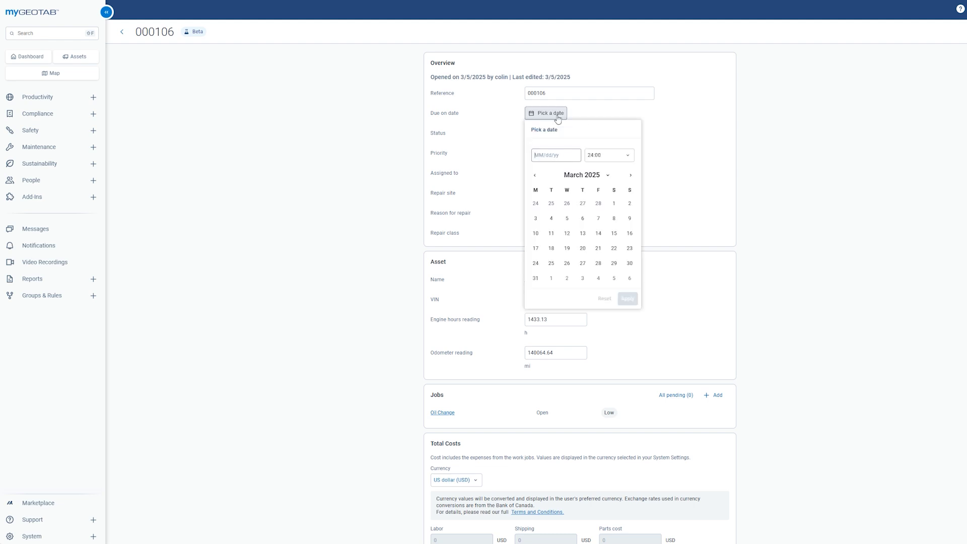
left_click(598, 220)
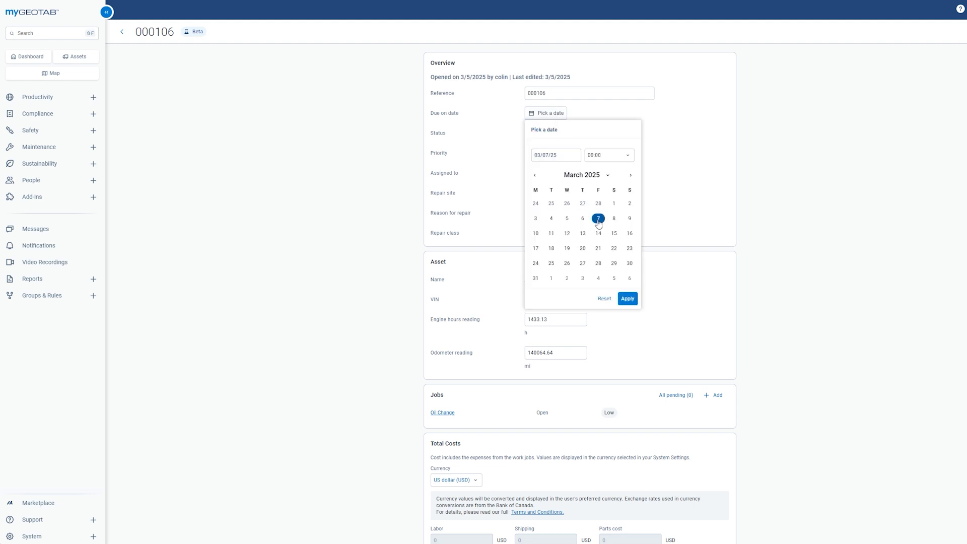
left_click(607, 156)
left_click(626, 243)
left_click(627, 298)
- Review the Status and Priority choices of the work order, leaving both as they are
left_click(554, 133)
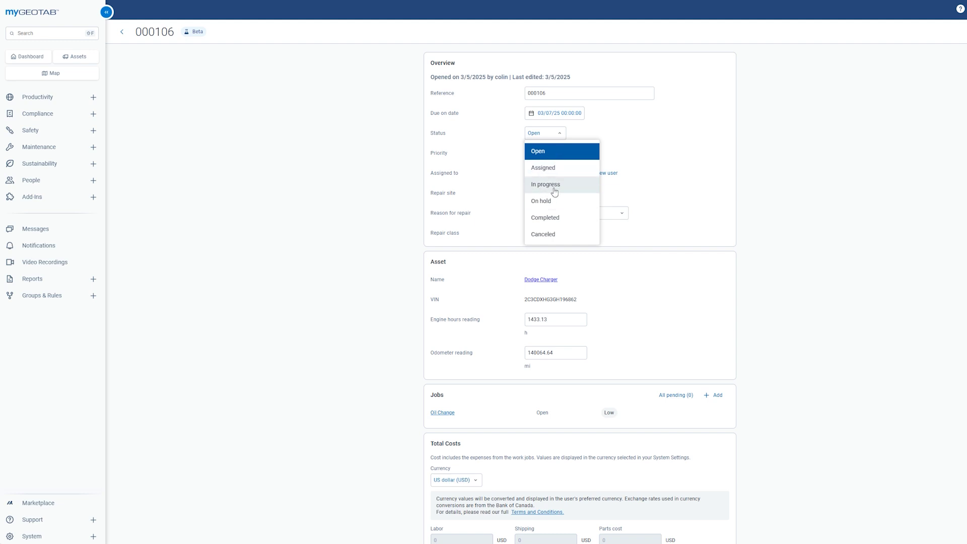
left_click(674, 163)
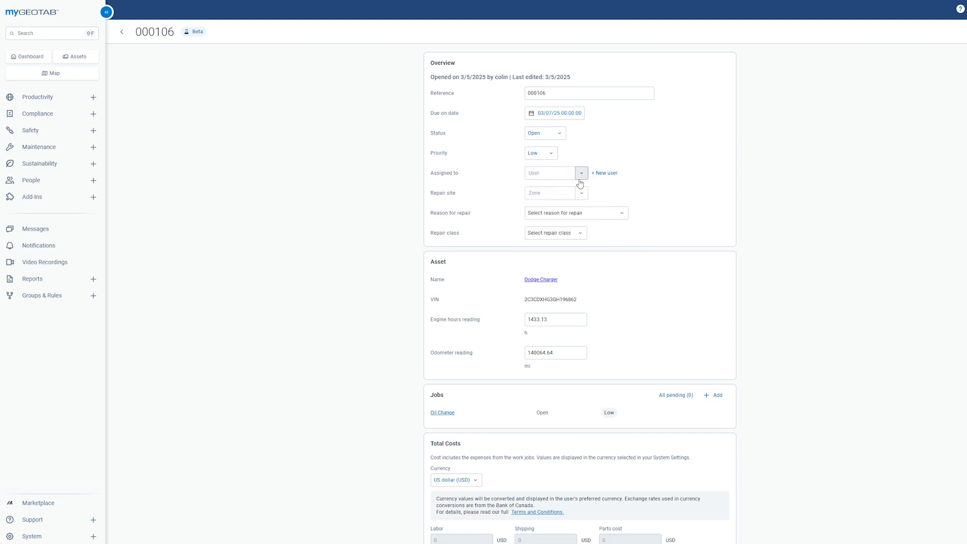
left_click(552, 153)
left_click(552, 154)
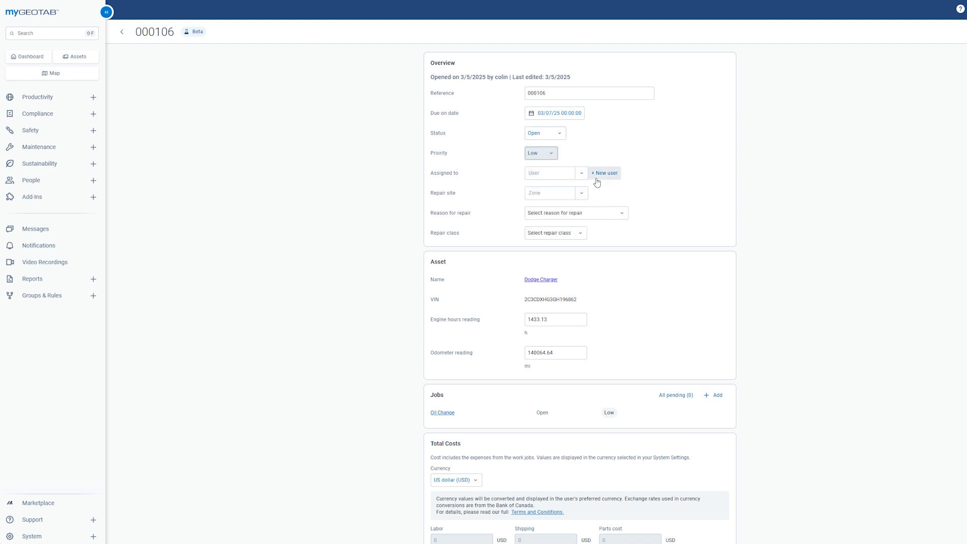
- Assign the work order to the responsible user's e-mail account from the user list
left_click(582, 176)
scroll(559, 247, "down", 3)
scroll(570, 252, "up", 3)
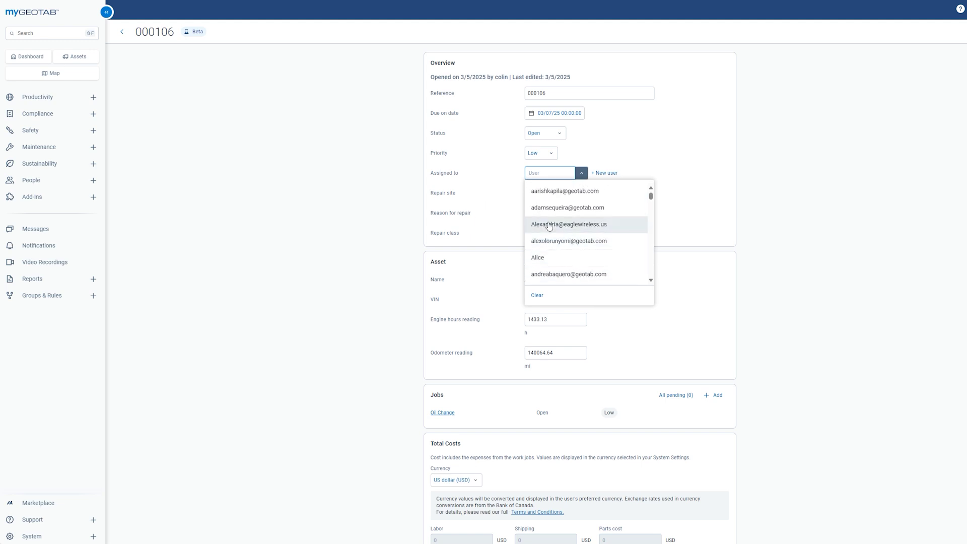
scroll(566, 251, "down", 2)
scroll(566, 252, "down", 5)
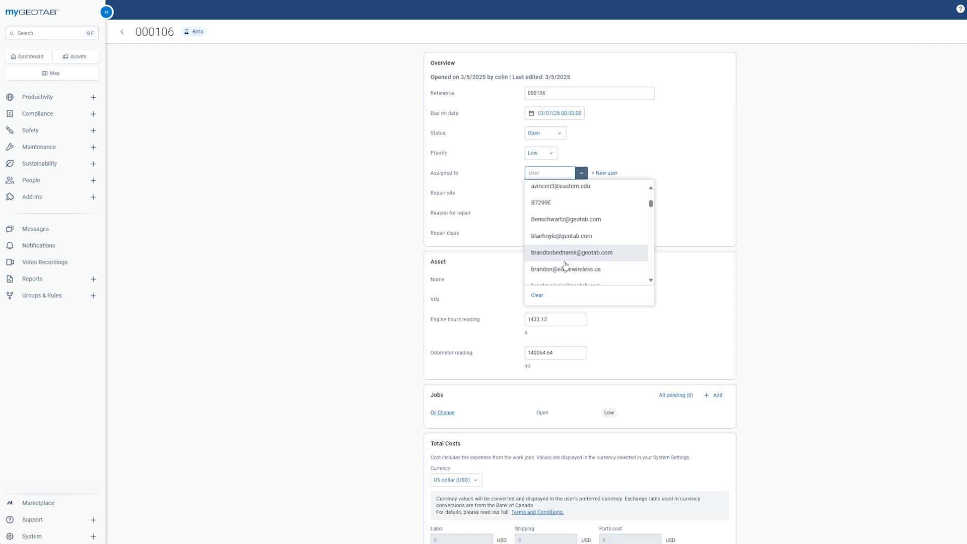
scroll(568, 246, "down", 2)
left_click(572, 222)
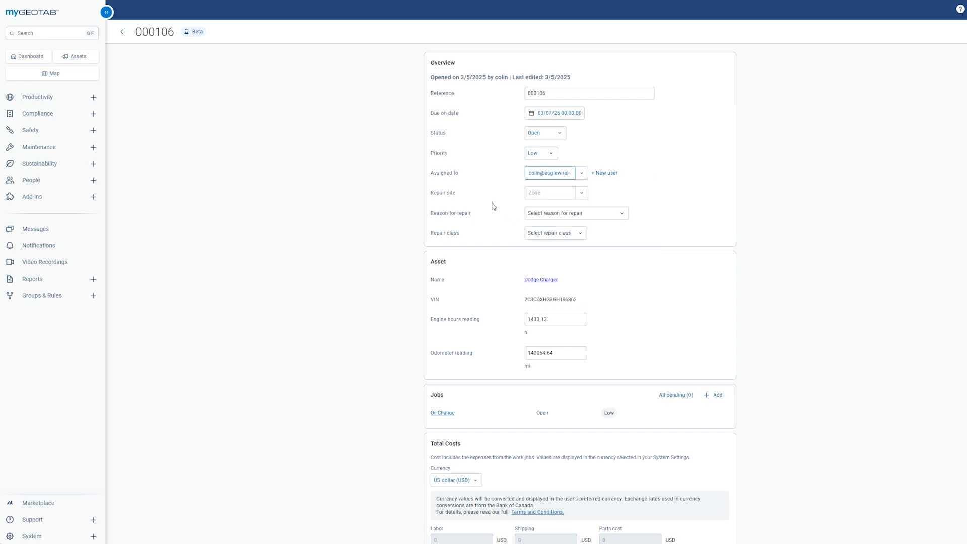
- Look at the available repair sites without choosing one, and set the reason for repair to Preventative maintenance follow-up
left_click(582, 197)
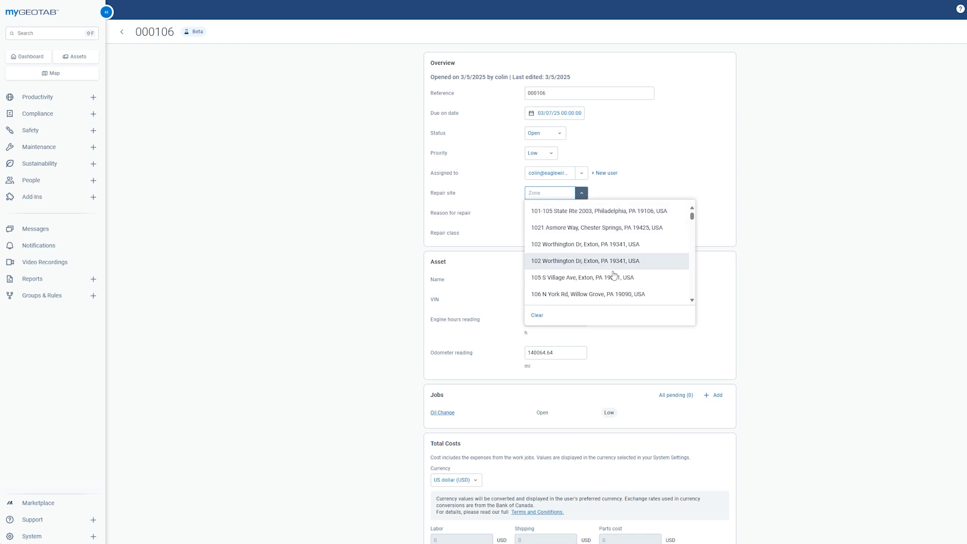
left_click(706, 181)
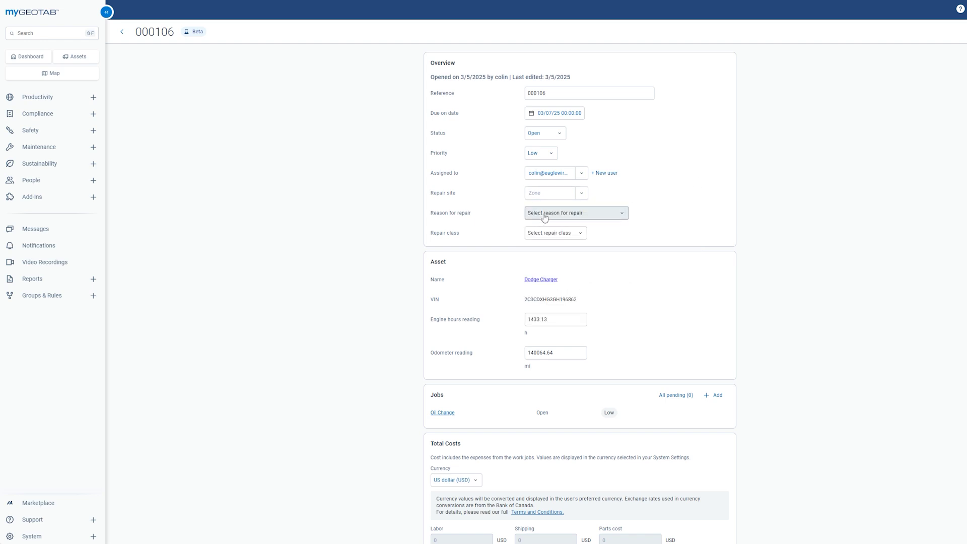
left_click(612, 217)
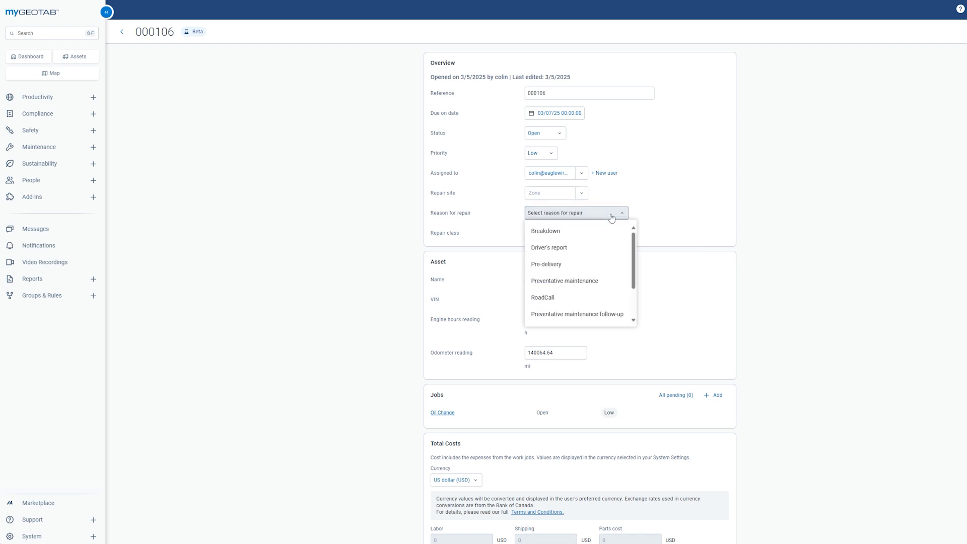
scroll(583, 261, "down", 1)
scroll(581, 264, "up", 1)
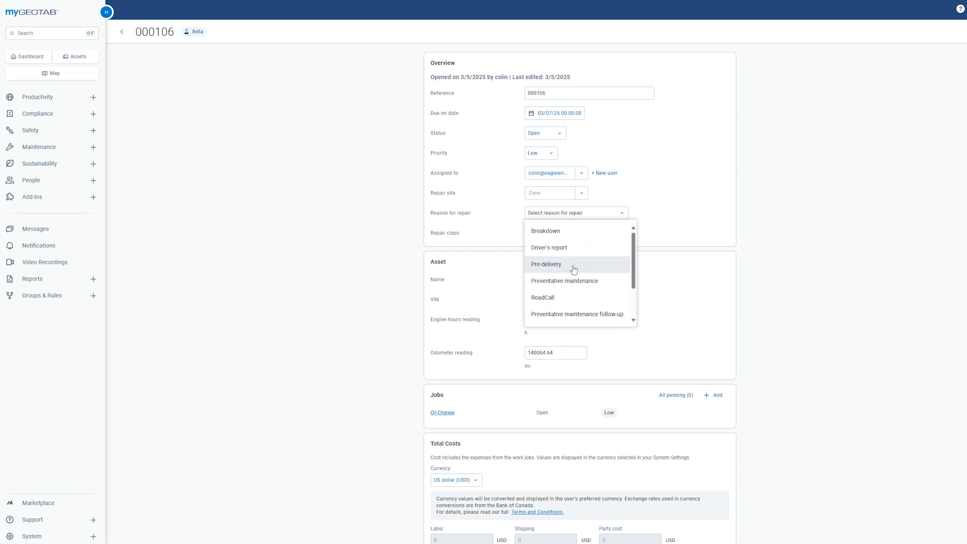
scroll(559, 266, "down", 3)
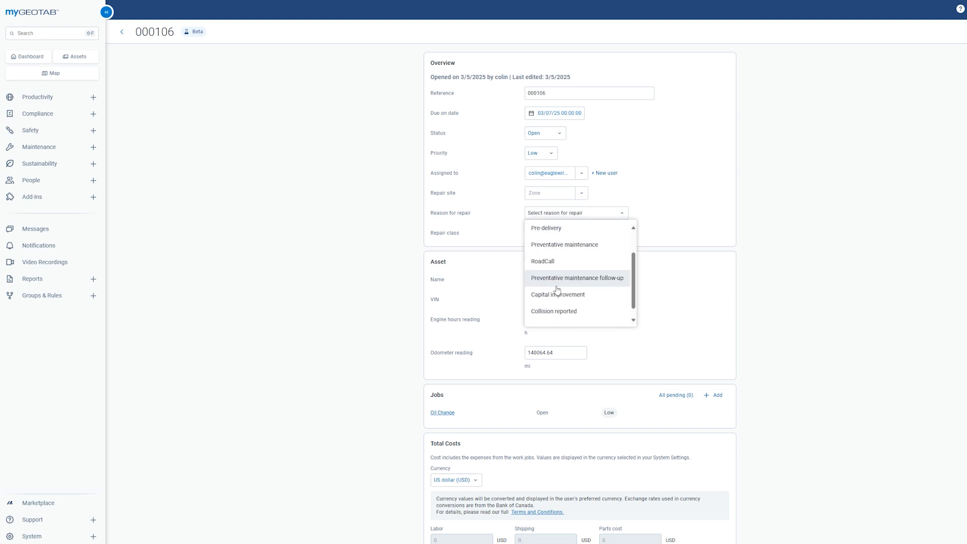
left_click(562, 266)
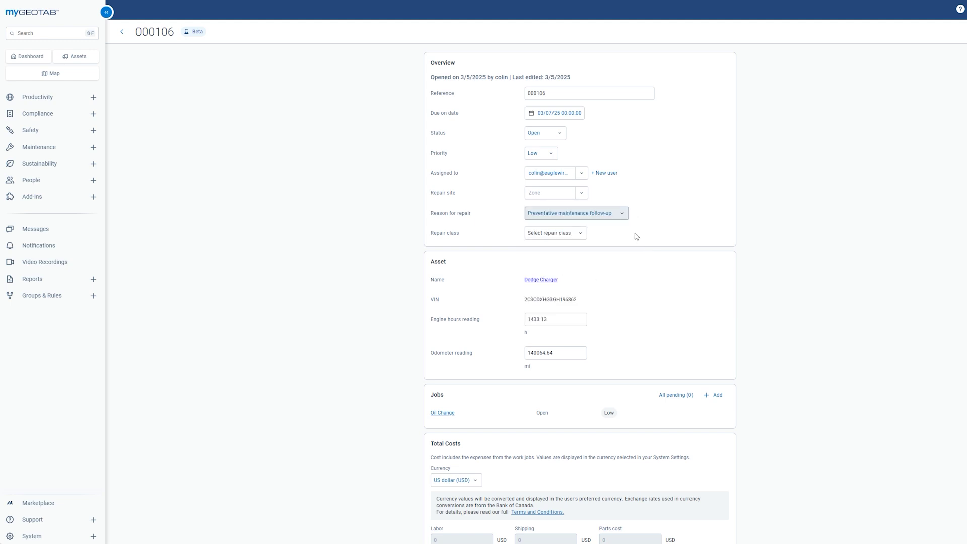
- Set the work order's repair class to Scheduled
left_click(580, 234)
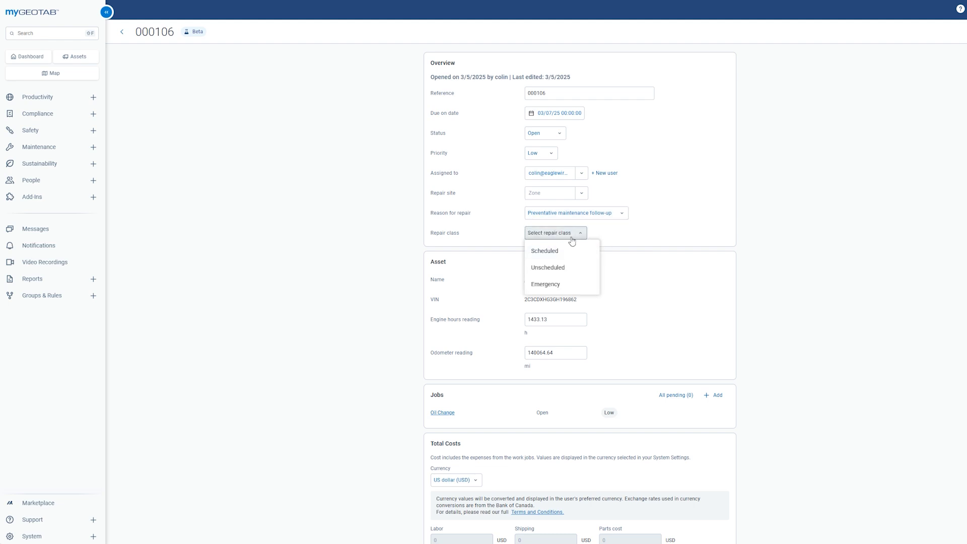
left_click(557, 252)
left_click(566, 235)
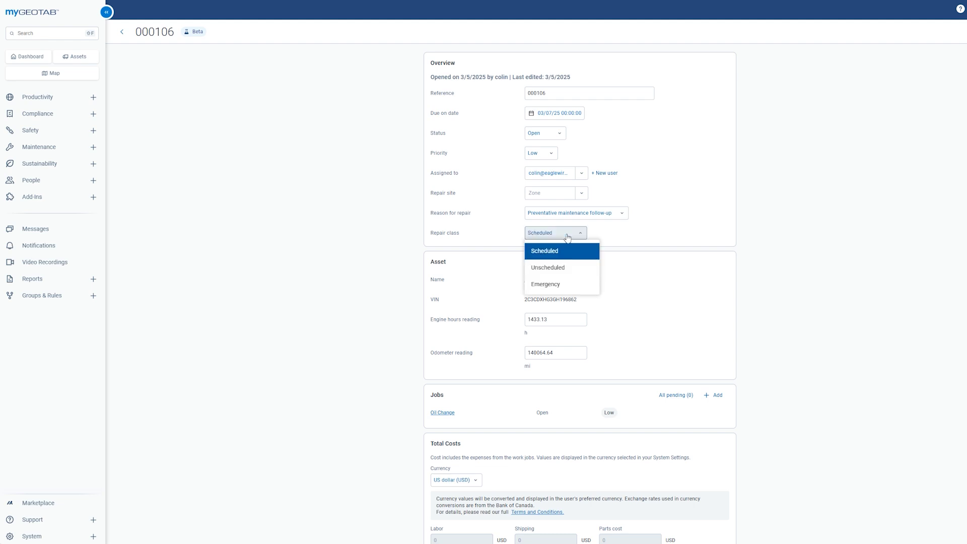
left_click(637, 244)
- Review the work order's asset details, jobs, total costs, and notes and attachments sections
scroll(570, 267, "down", 3)
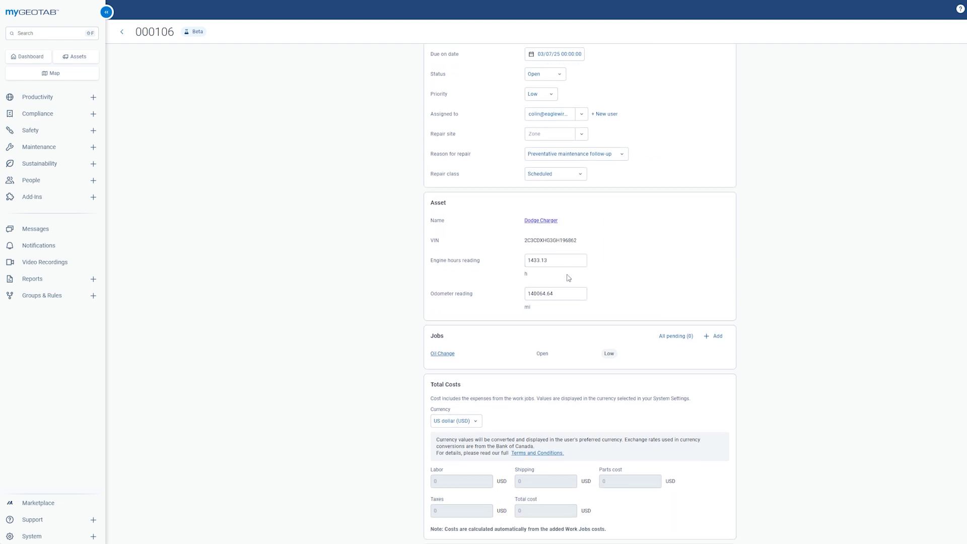
left_click_drag(525, 174, 536, 174)
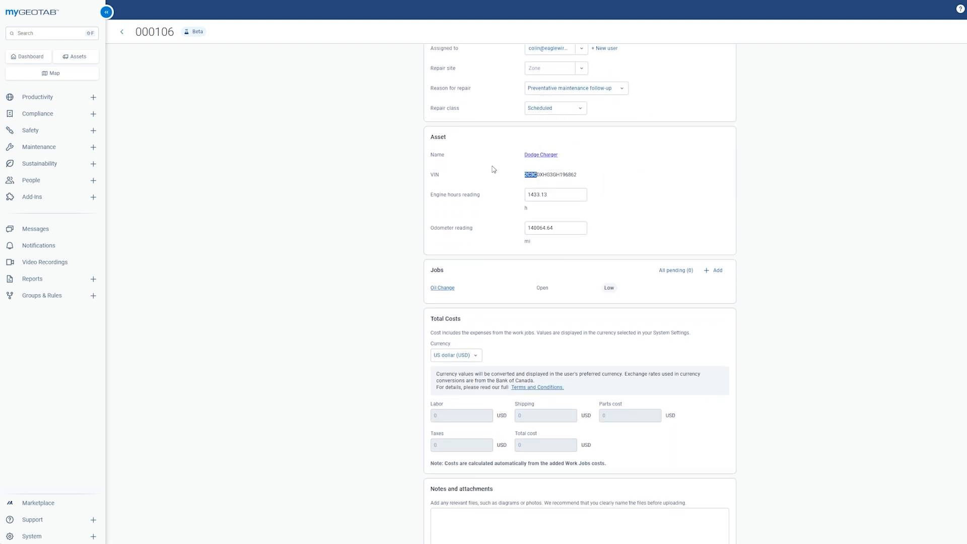
left_click(492, 148)
left_click_drag(511, 184, 624, 196)
left_click(645, 211)
scroll(538, 178, "down", 1)
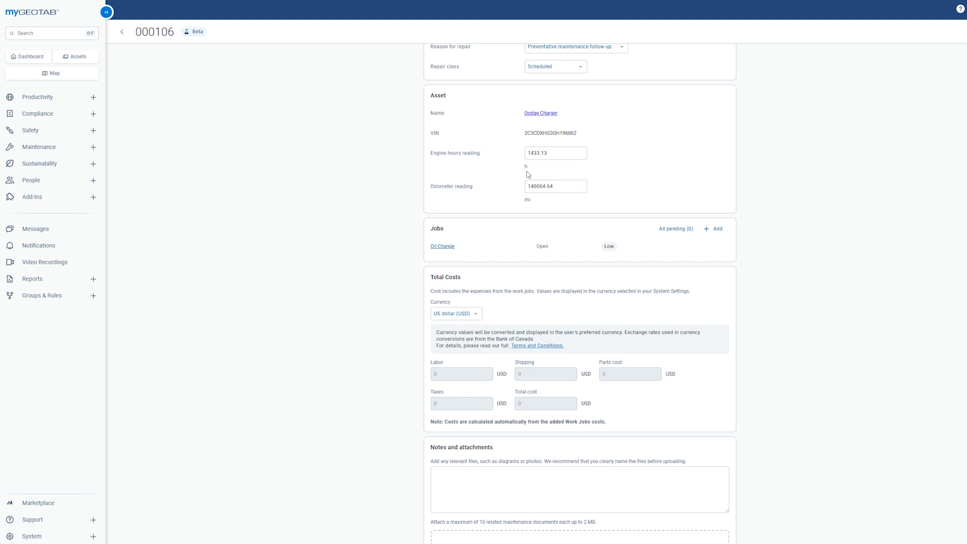
scroll(551, 195, "down", 1)
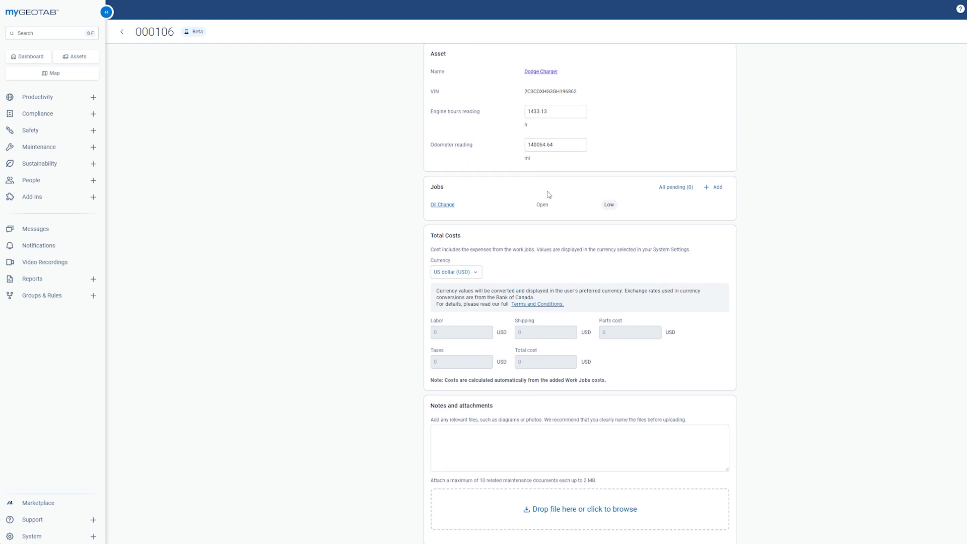
scroll(552, 202, "down", 1)
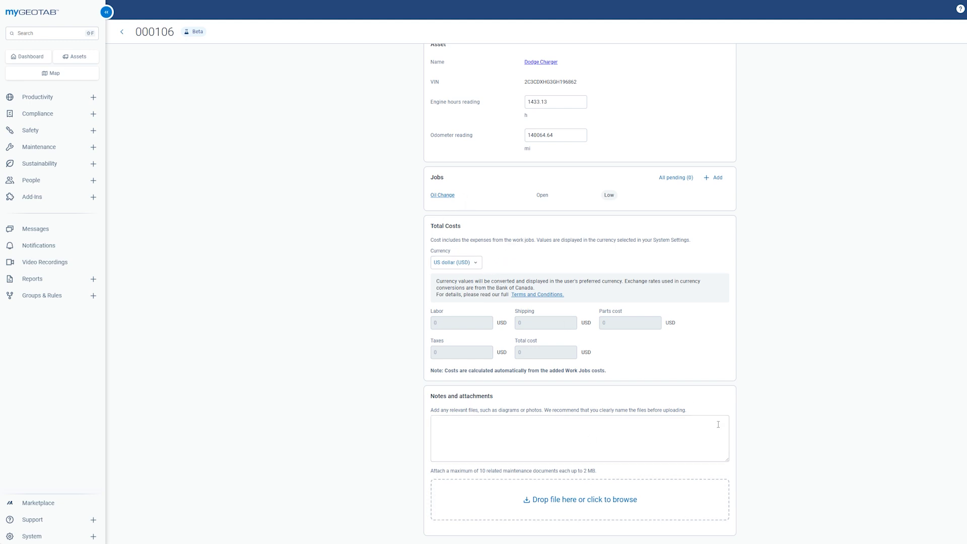
left_click(483, 431)
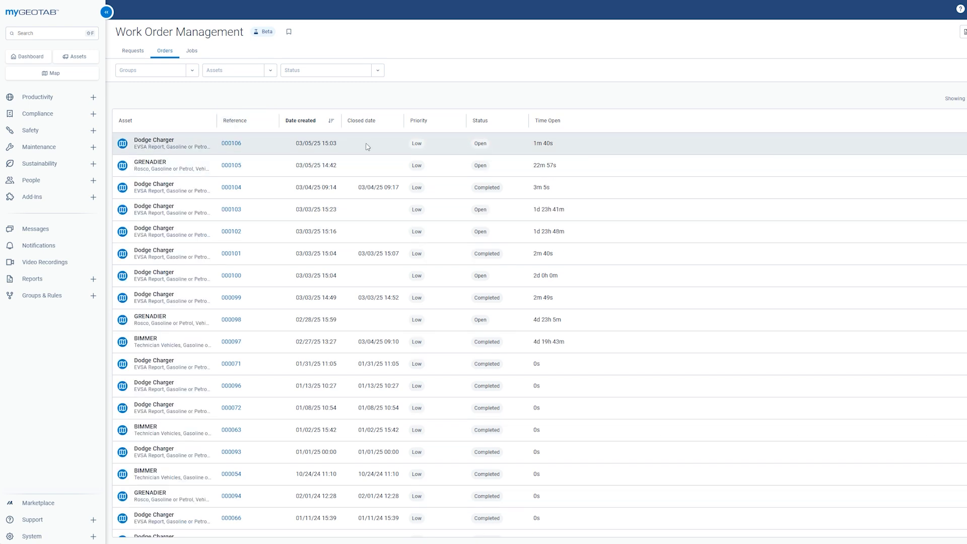
- Reopen the newest Dodge Charger work order from the orders list and open its Oil Change job details
left_click(228, 146)
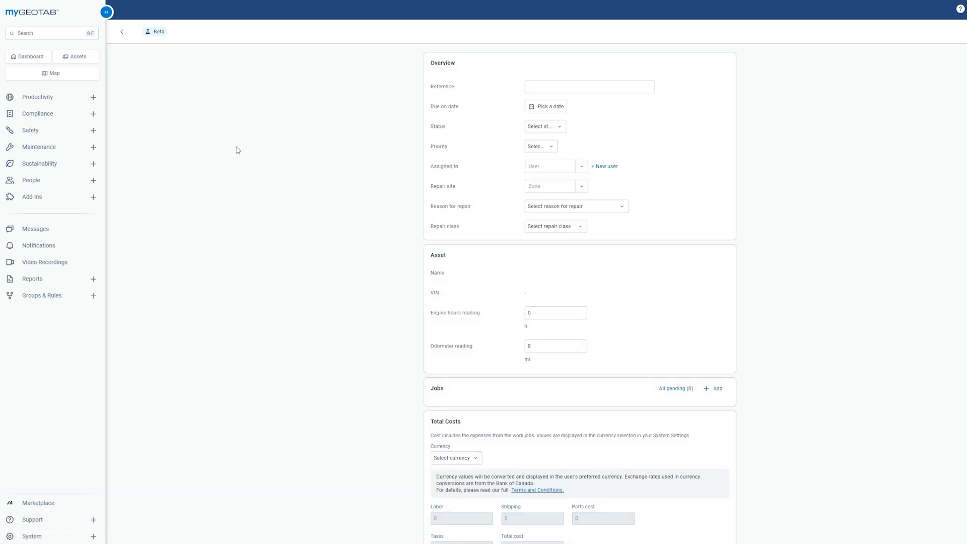
scroll(506, 180, "down", 2)
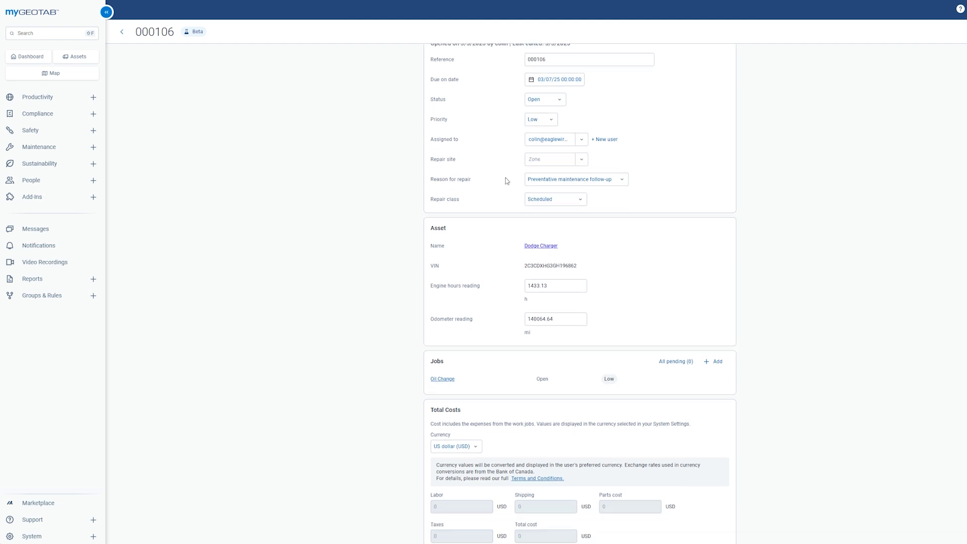
scroll(503, 157, "up", 2)
scroll(509, 212, "down", 5)
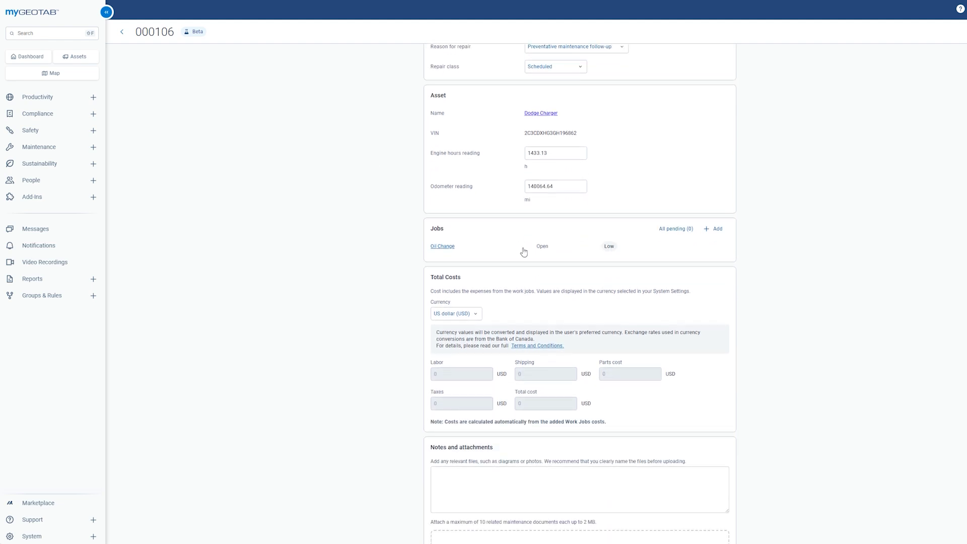
left_click(441, 248)
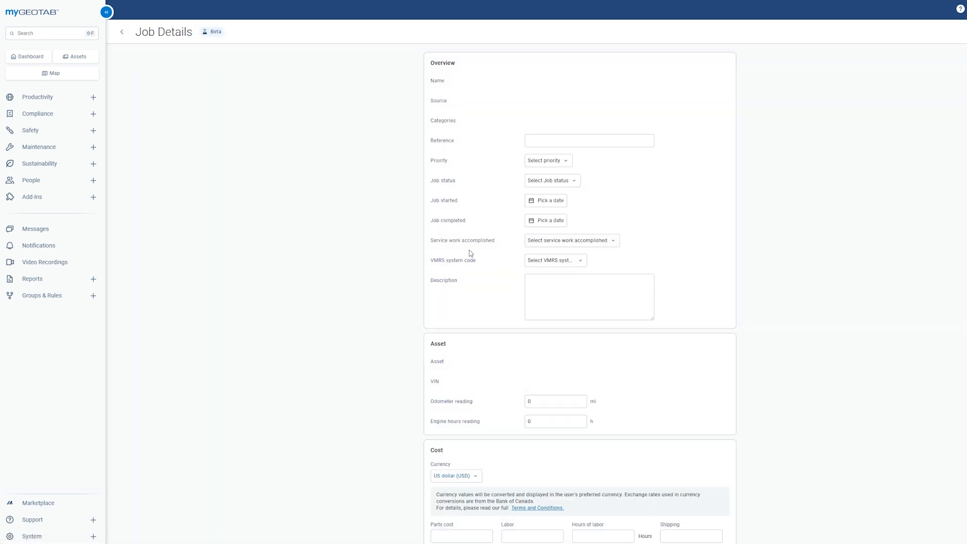
scroll(518, 176, "down", 5)
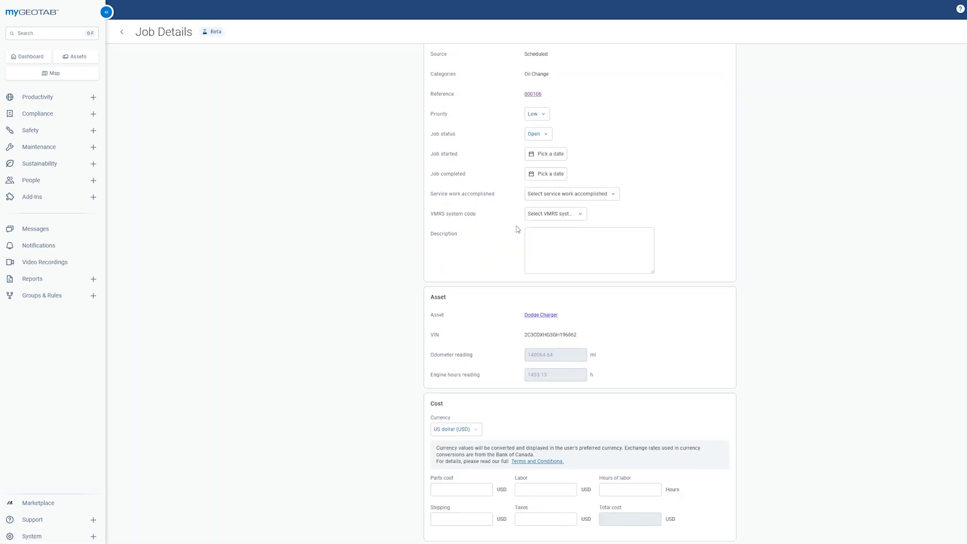
scroll(521, 247, "up", 4)
scroll(520, 246, "up", 1)
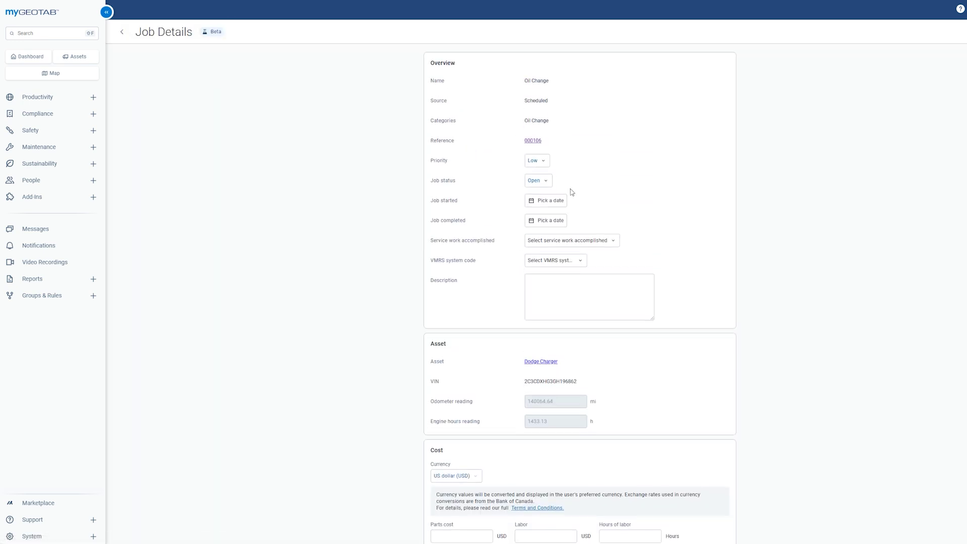
- Set both the started and completed dates of the Oil Change job to 03/05/25 at 00:00
left_click(538, 207)
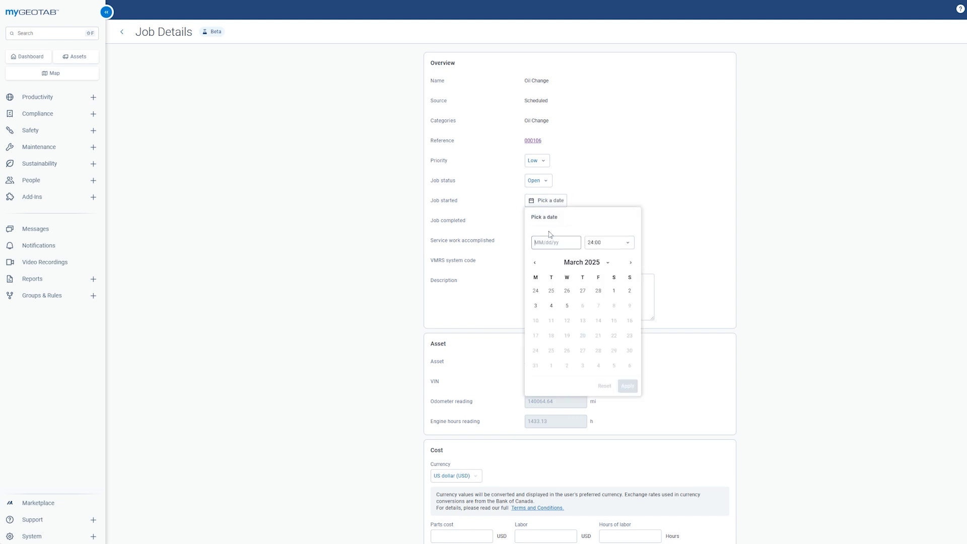
left_click(567, 305)
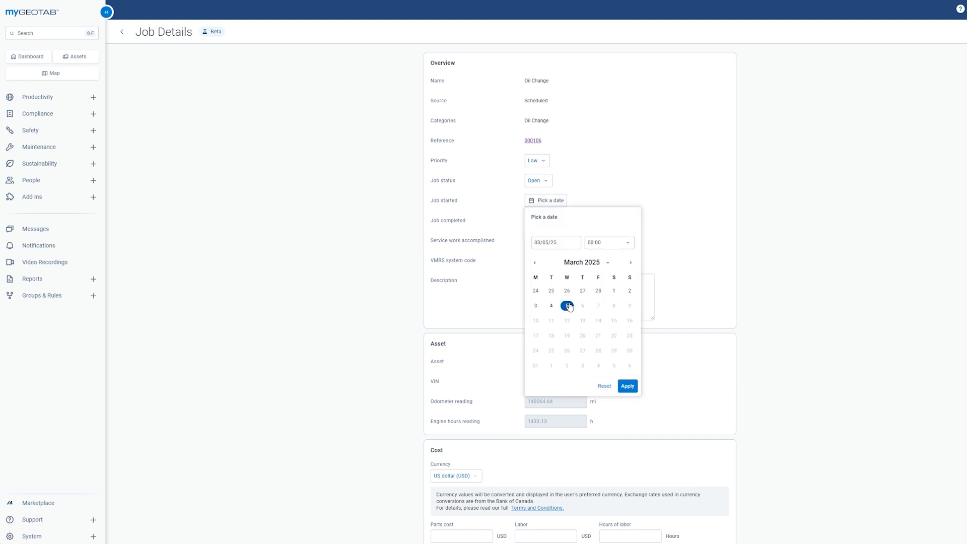
left_click(628, 386)
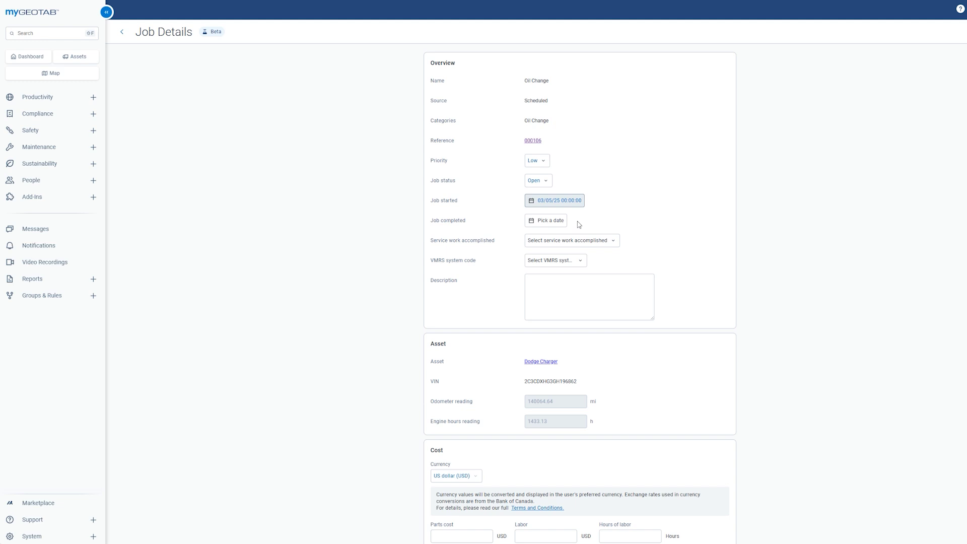
left_click(549, 220)
left_click(567, 326)
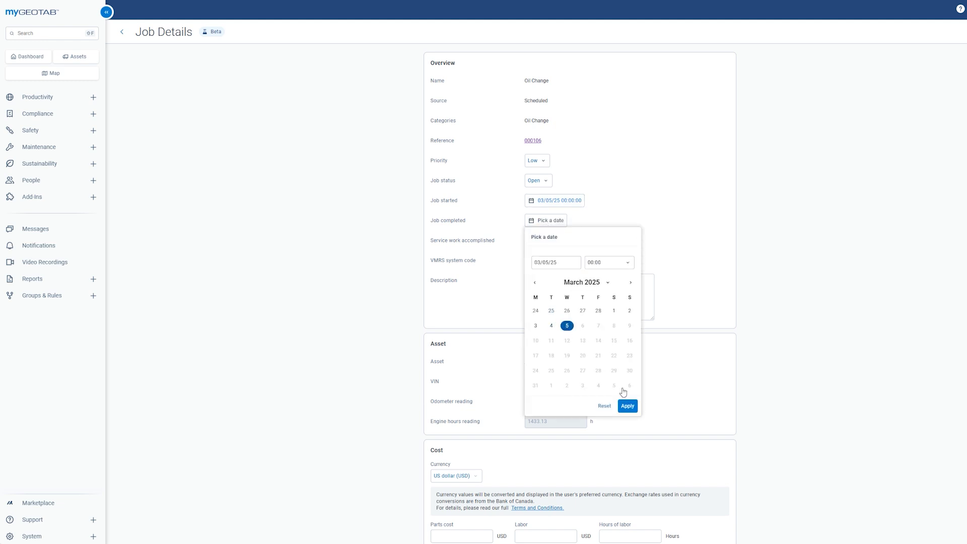
left_click(627, 405)
- Set the job's service work accomplished to Perform PM and look through the VMRS system codes without choosing one
left_click(573, 244)
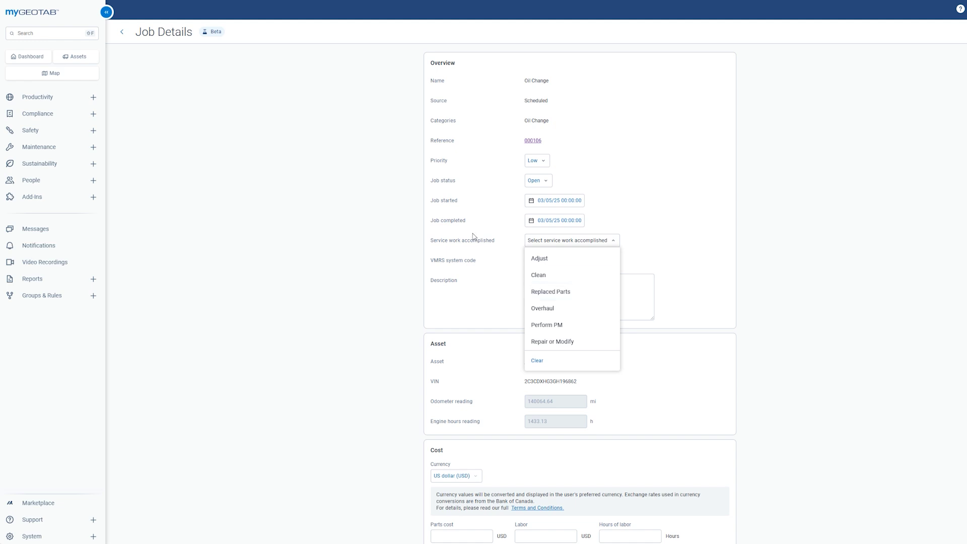
left_click(561, 330)
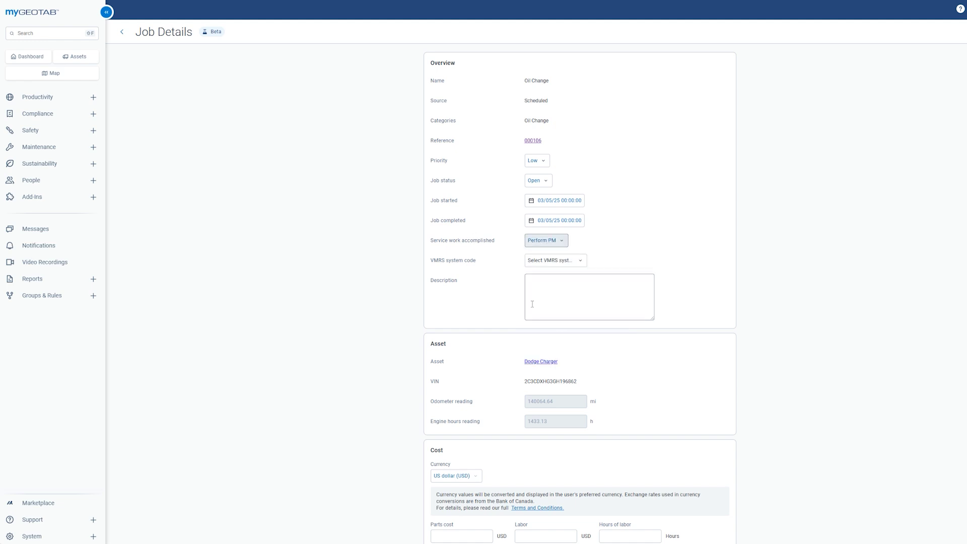
left_click(554, 261)
scroll(555, 337, "down", 6)
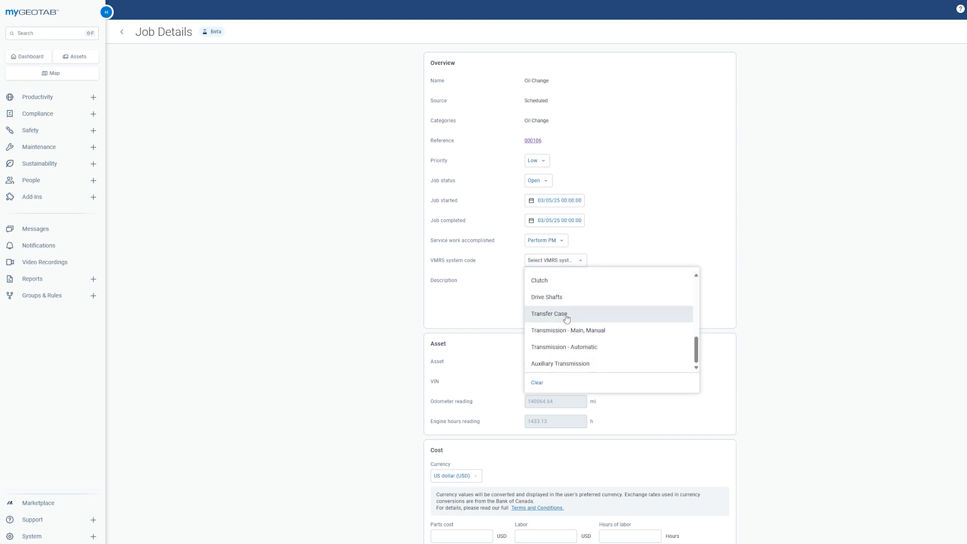
scroll(576, 322, "up", 10)
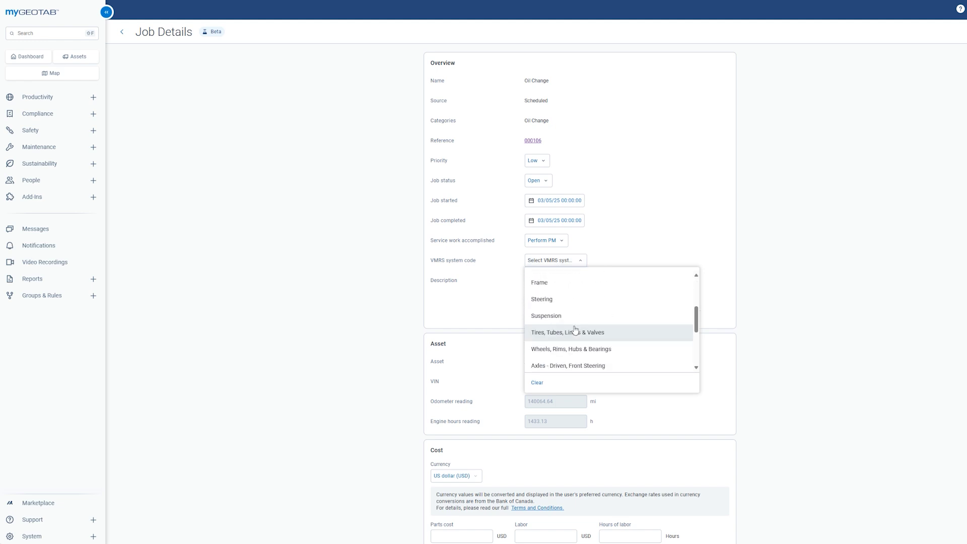
left_click(652, 242)
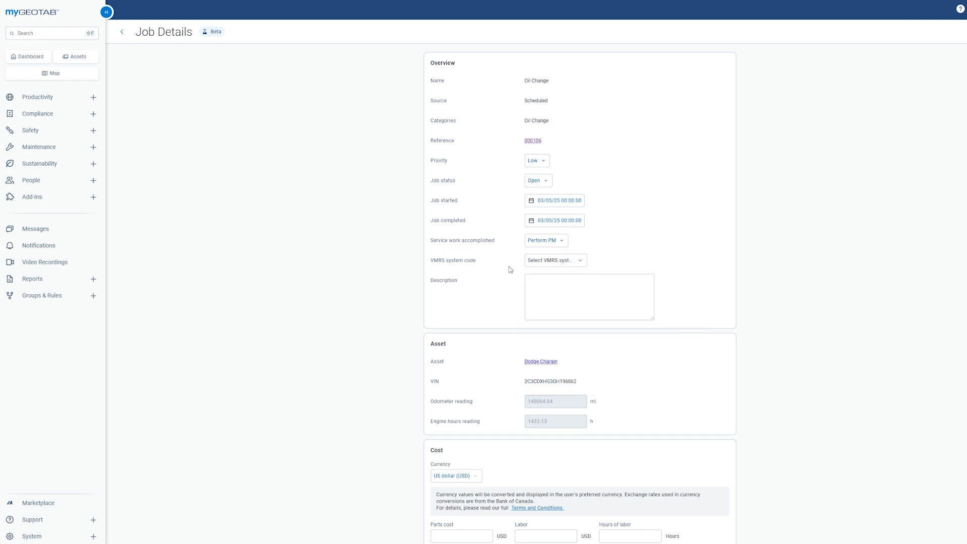
- Review the job's priority, asset details, cost fields, and notes and attachments section
scroll(520, 276, "down", 2)
scroll(519, 262, "up", 2)
left_click(537, 162)
left_click(537, 162)
scroll(503, 272, "down", 4)
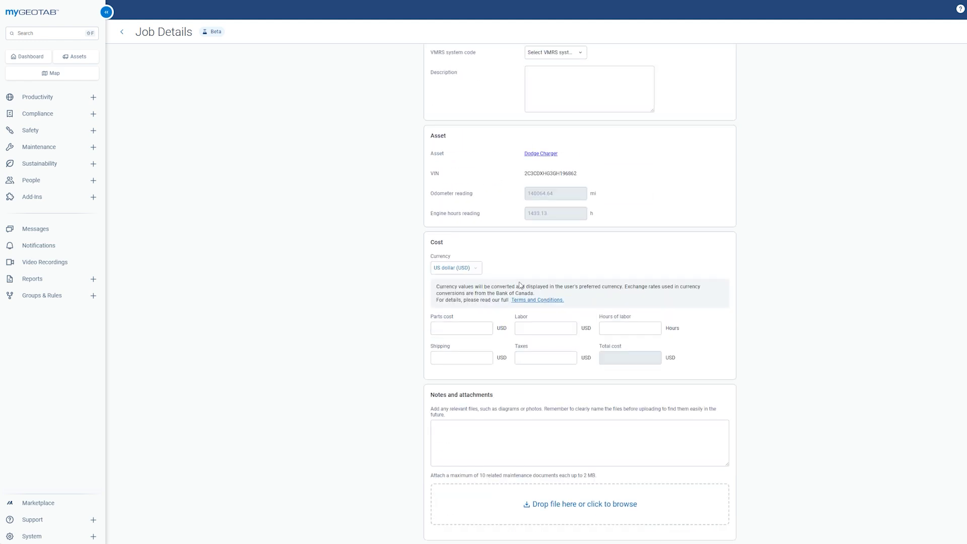
scroll(530, 272, "down", 1)
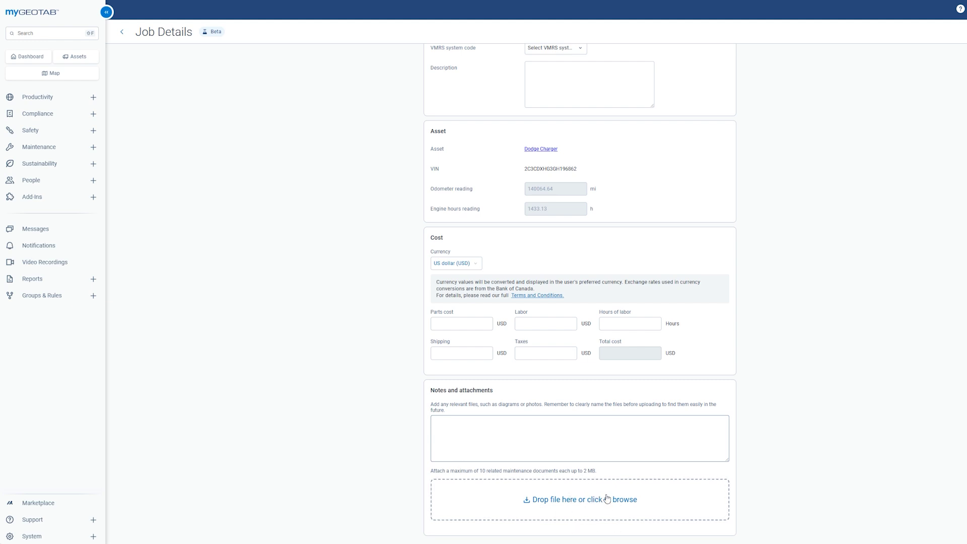
scroll(718, 333, "up", 5)
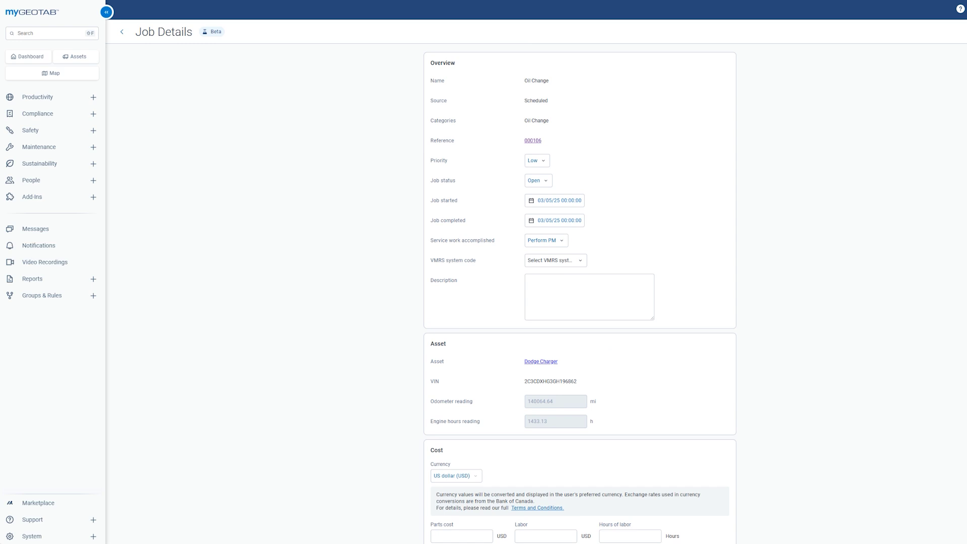
- Return to the Dodge Charger work order through the job's reference and try to set its status to Completed
left_click(533, 141)
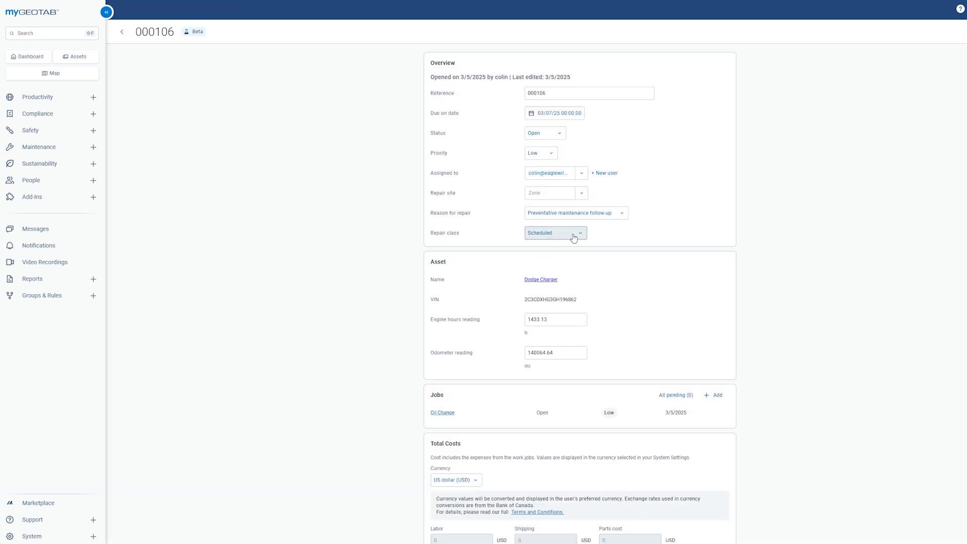
left_click(574, 238)
left_click(574, 238)
scroll(611, 274, "down", 2)
scroll(607, 267, "up", 2)
left_click(544, 134)
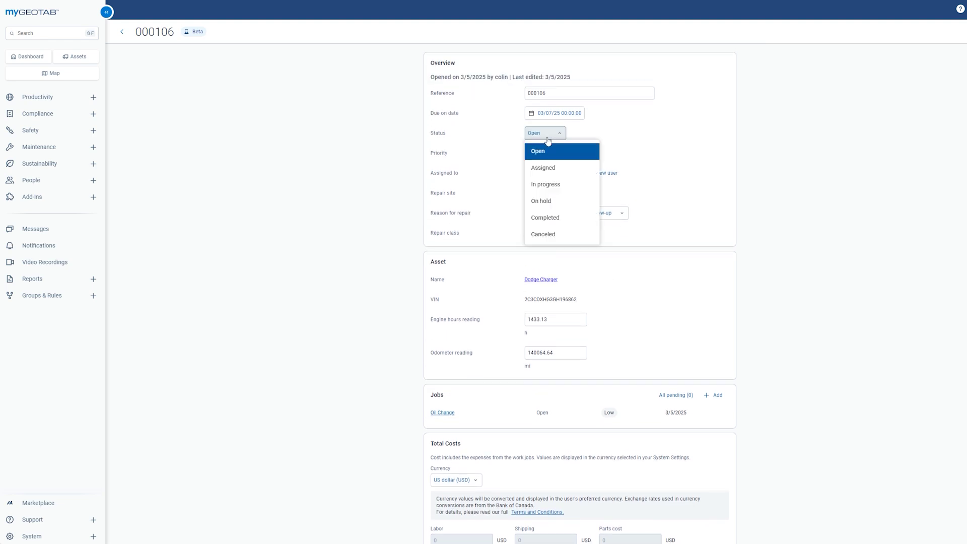
left_click(565, 222)
- Open the work order's Oil Change job and set its job status to Completed
scroll(665, 233, "down", 5)
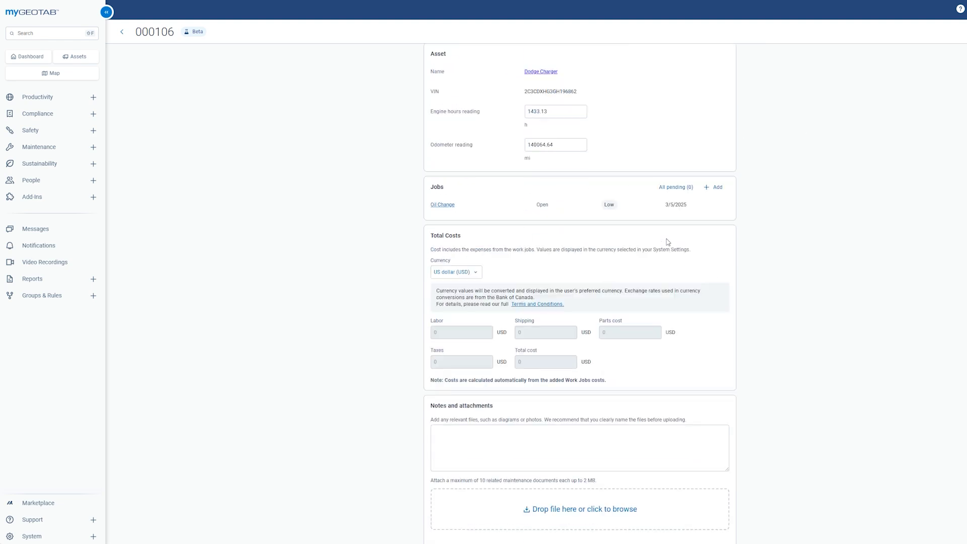
scroll(705, 237, "up", 5)
scroll(712, 243, "down", 1)
scroll(661, 254, "down", 2)
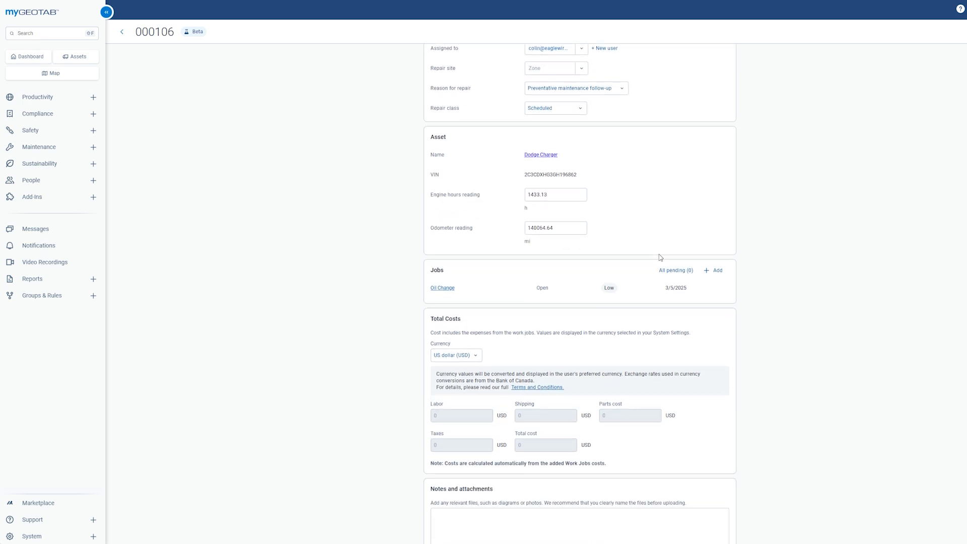
scroll(630, 264, "down", 2)
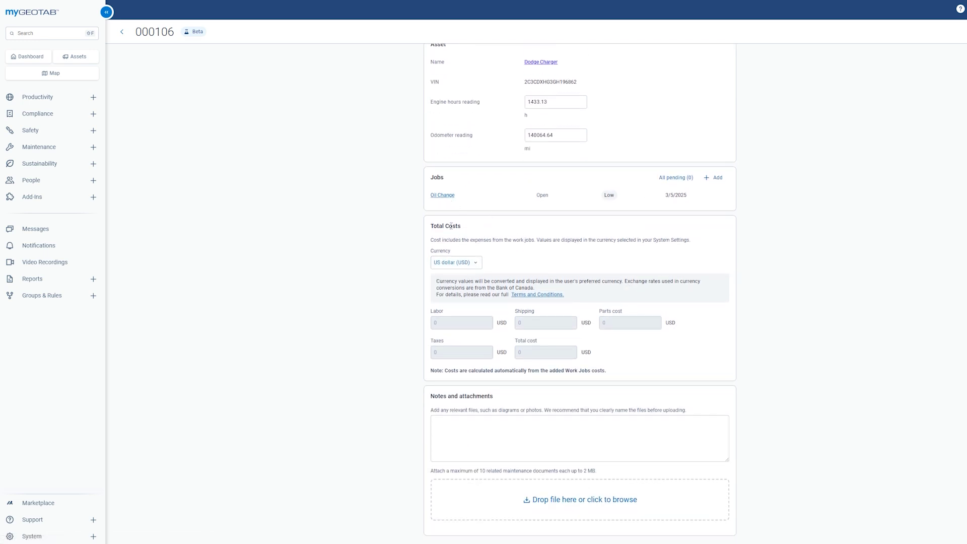
left_click(441, 197)
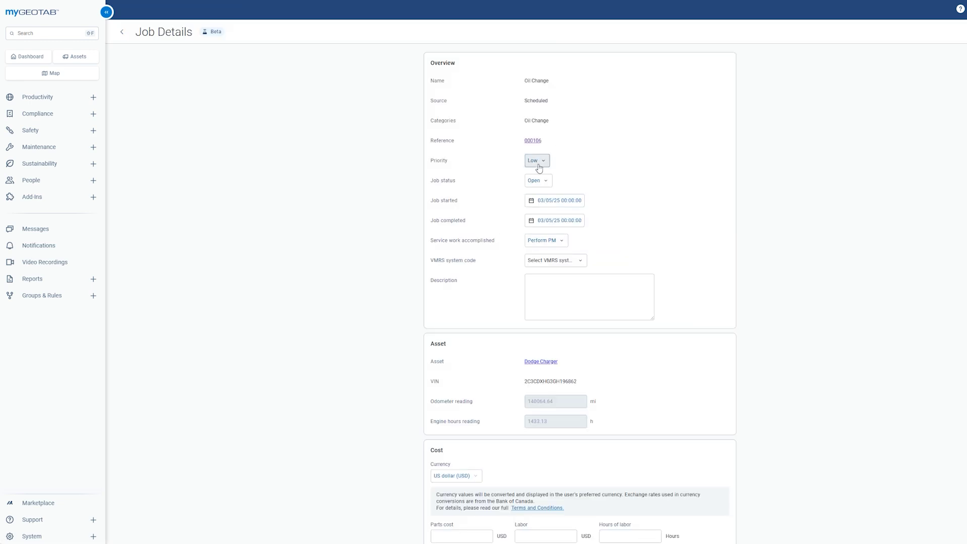
left_click(538, 180)
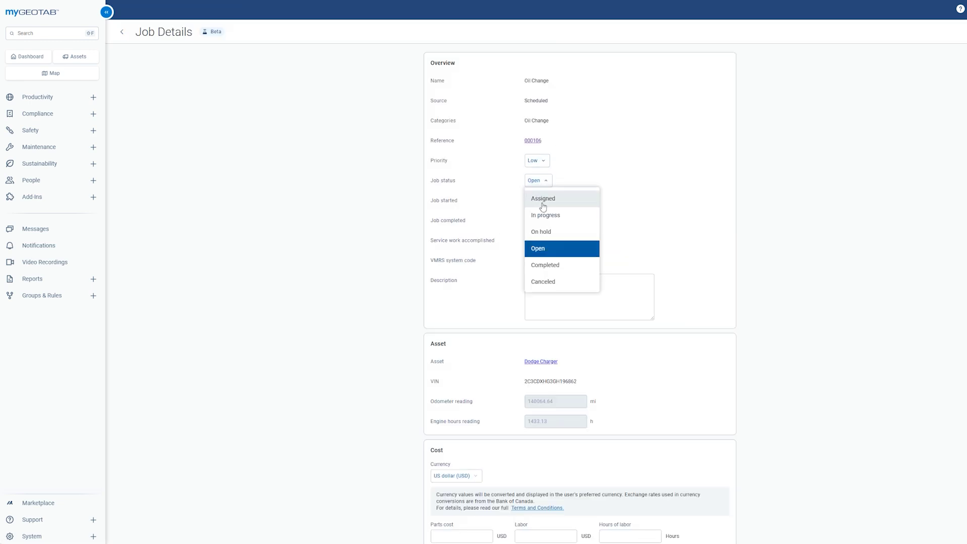
left_click(545, 266)
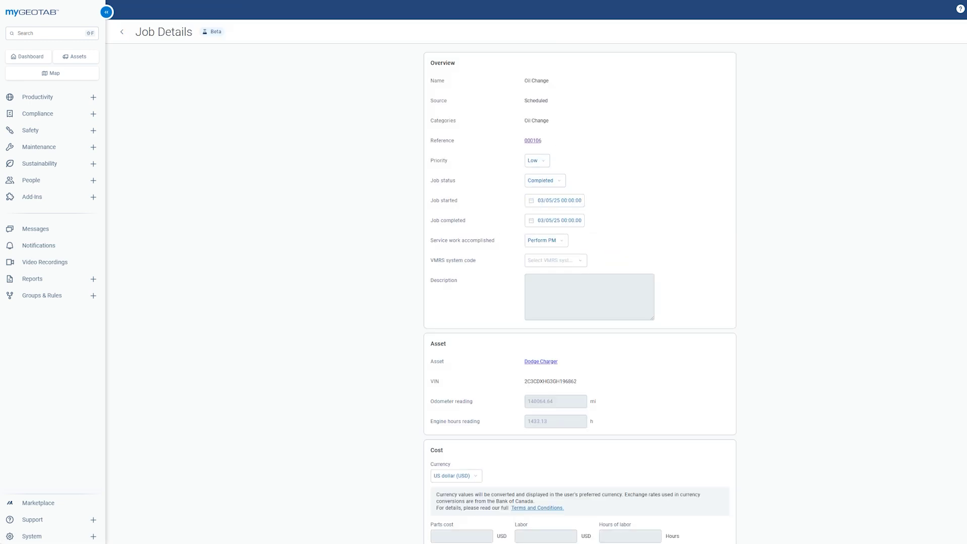
- Return to the Dodge Charger work order, set its status to Completed and check the remaining sections
left_click(560, 139)
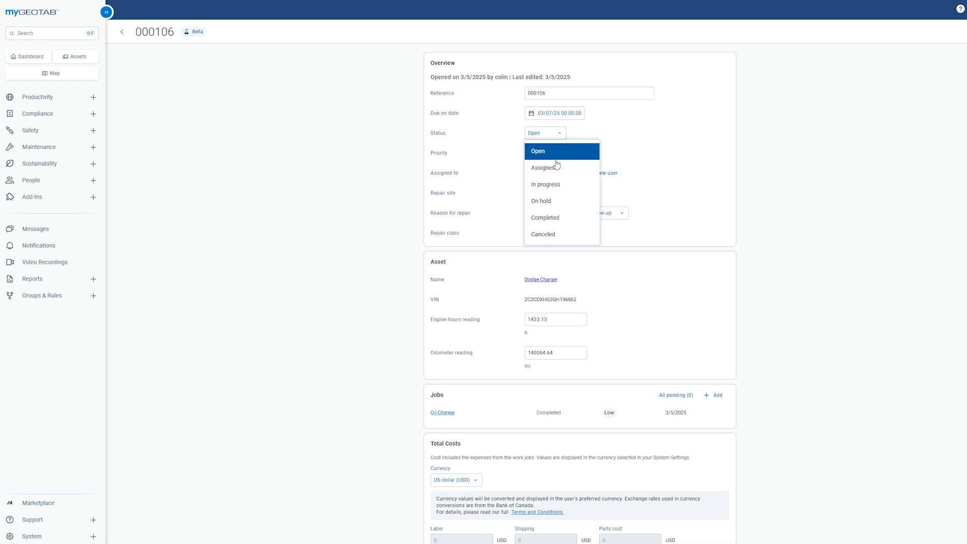
left_click(541, 217)
scroll(701, 246, "down", 1)
scroll(701, 246, "down", 5)
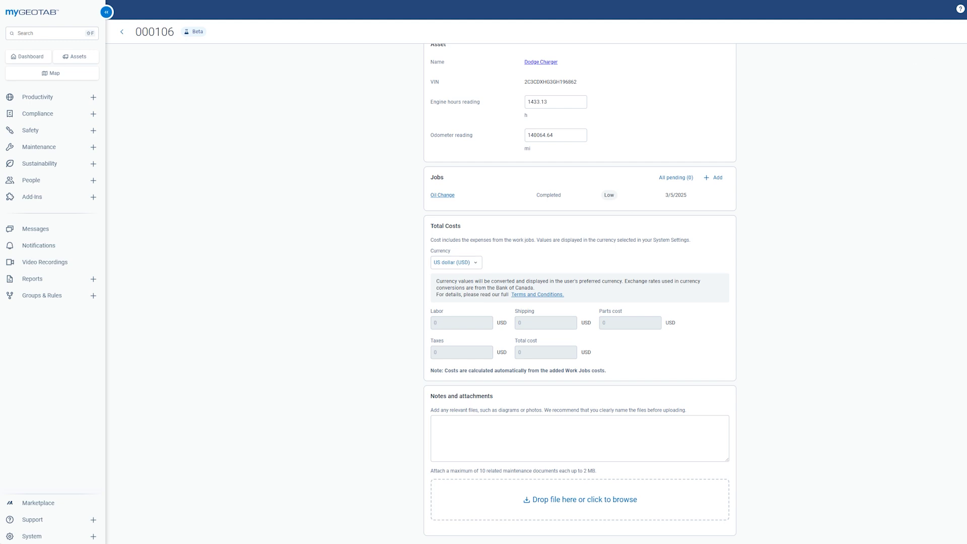
scroll(840, 184, "up", 5)
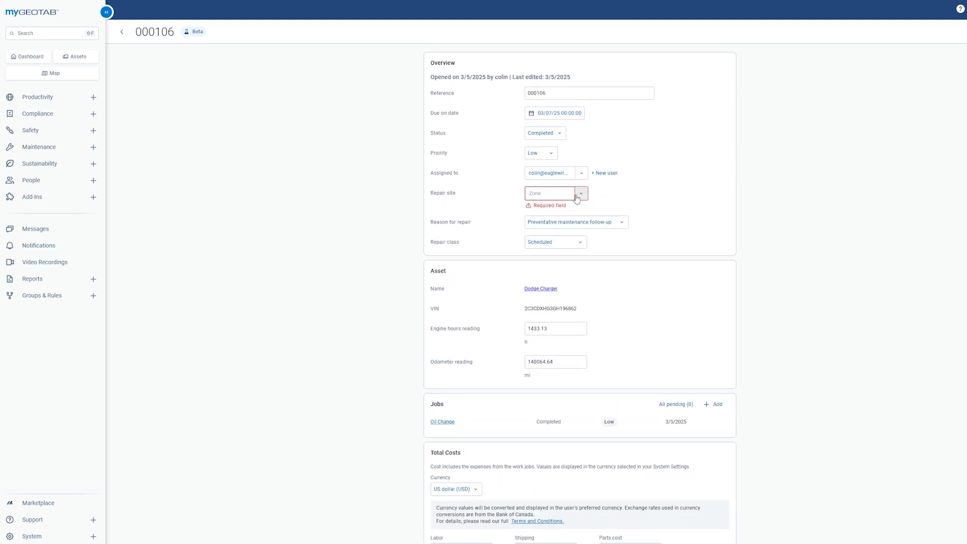
- Fill in the required repair site with the first listed zone and save the completed work order
left_click(582, 195)
left_click(582, 195)
left_click(579, 196)
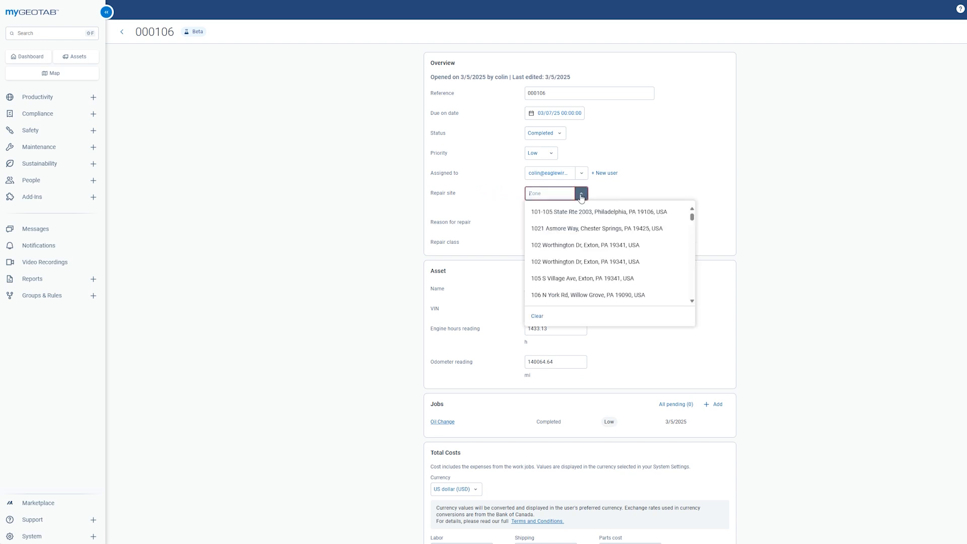
left_click(570, 221)
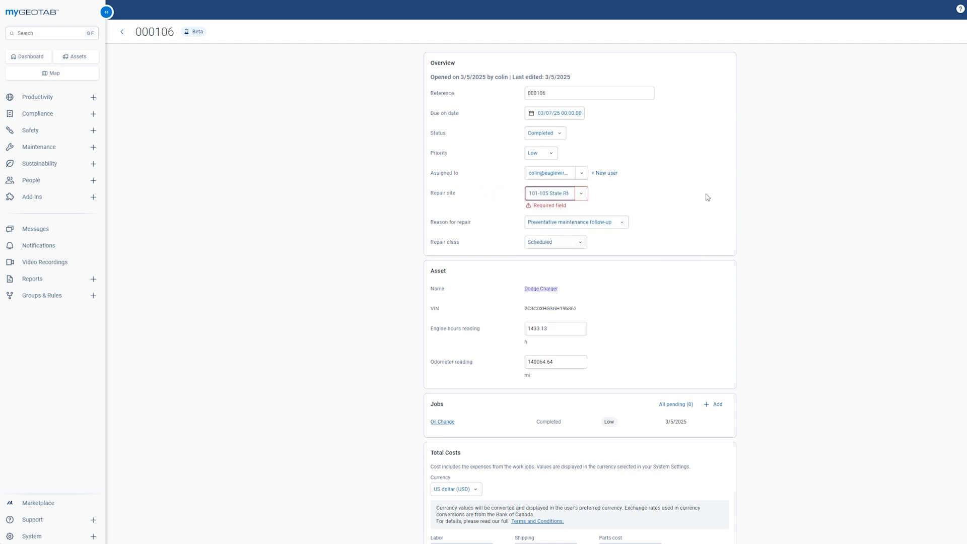
scroll(509, 184, "down", 1)
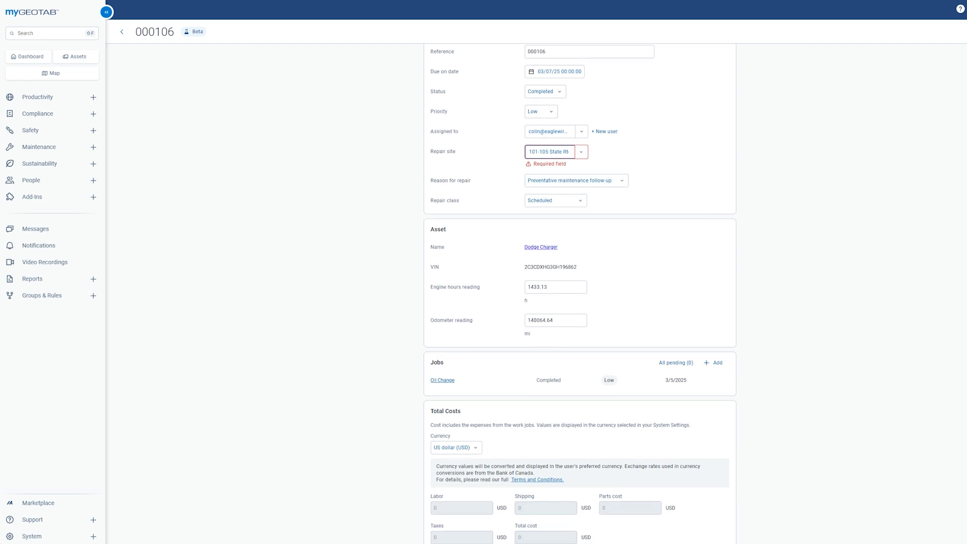
left_click(964, 32)
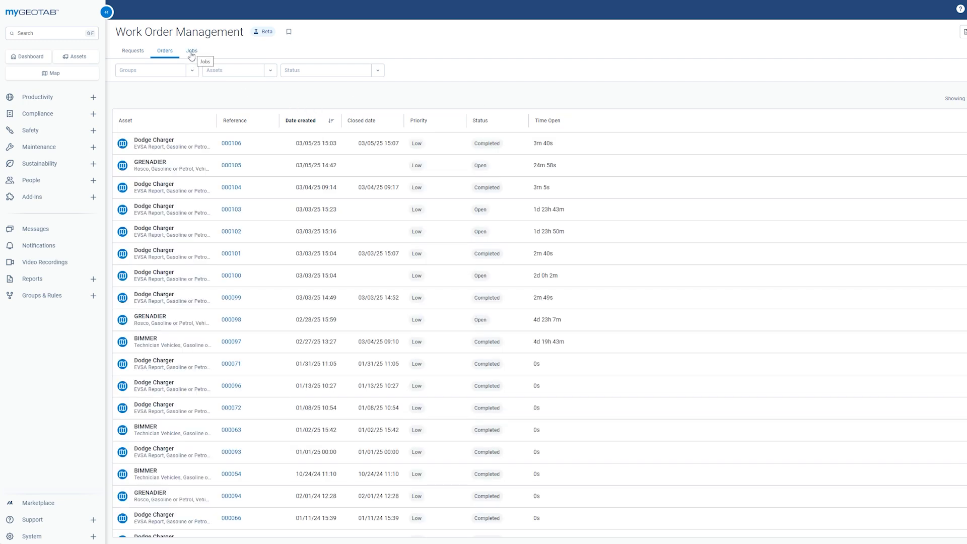
- Compare the orders and jobs lists in Work Order Management and locate the Dodge Charger's Oil Change job
left_click(190, 53)
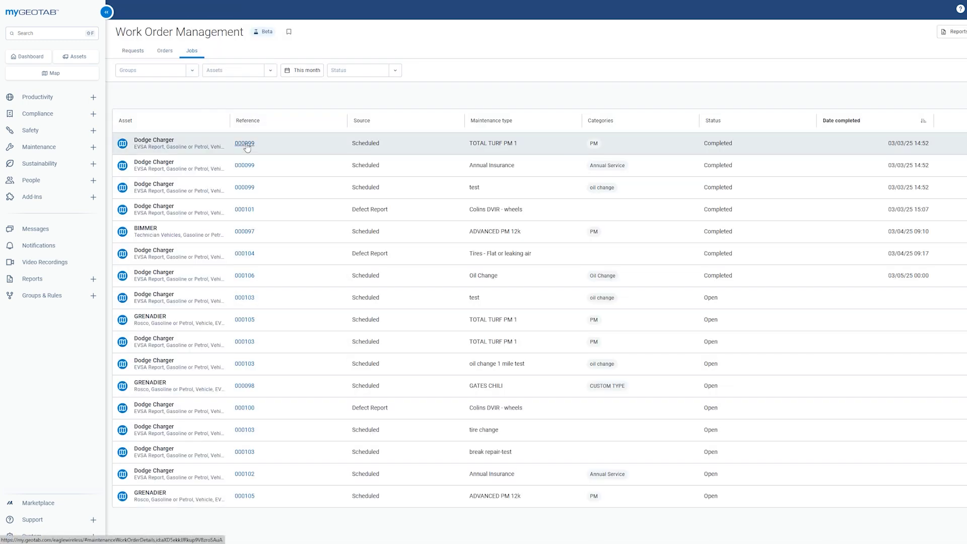
left_click(166, 53)
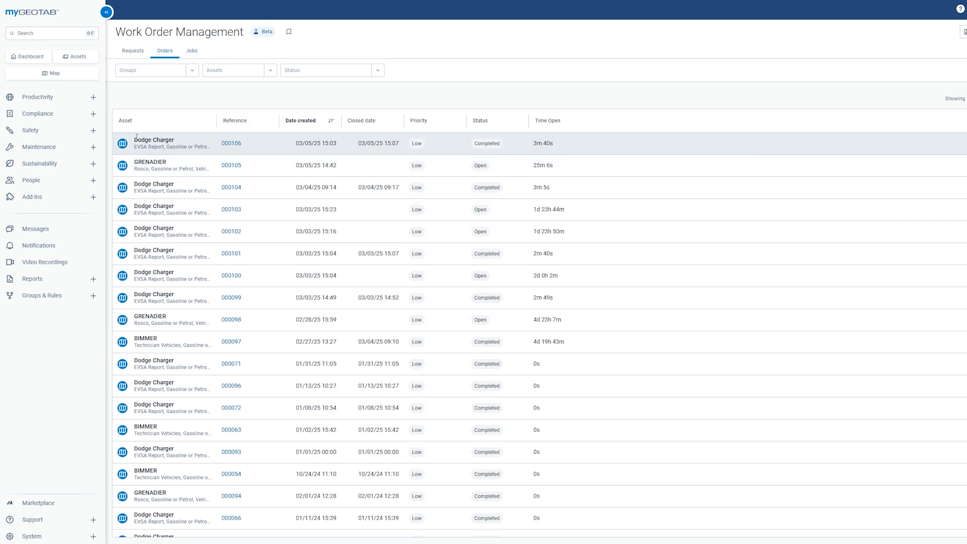
left_click(189, 52)
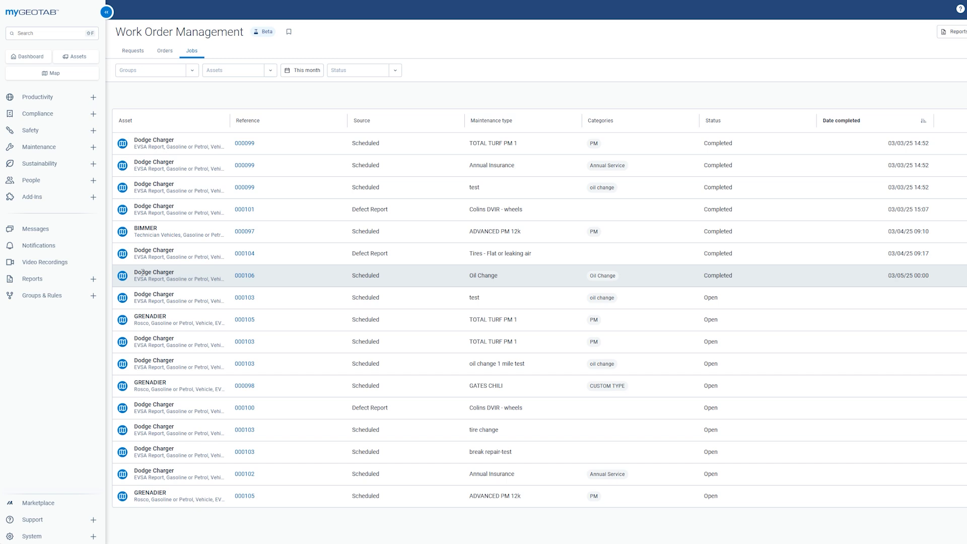
mouse_move(275, 280)
left_mouse_down()
mouse_move(233, 277)
mouse_move(268, 282)
left_mouse_up()
left_click(319, 282)
left_click_drag(255, 276, 233, 277)
left_click(263, 281)
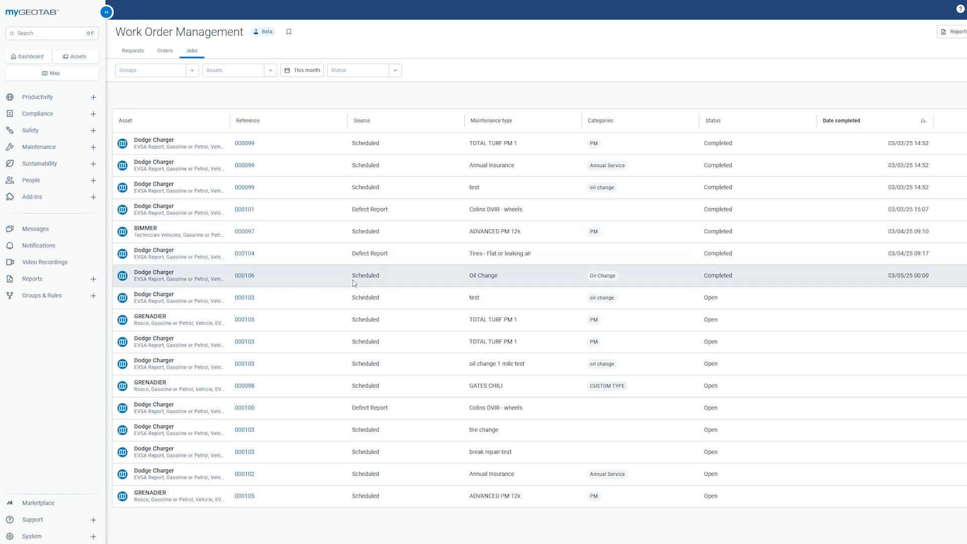
- Open the work order linked to the Oil Change job, review its locked details, and return to the jobs list
left_click(245, 277)
scroll(535, 267, "down", 4)
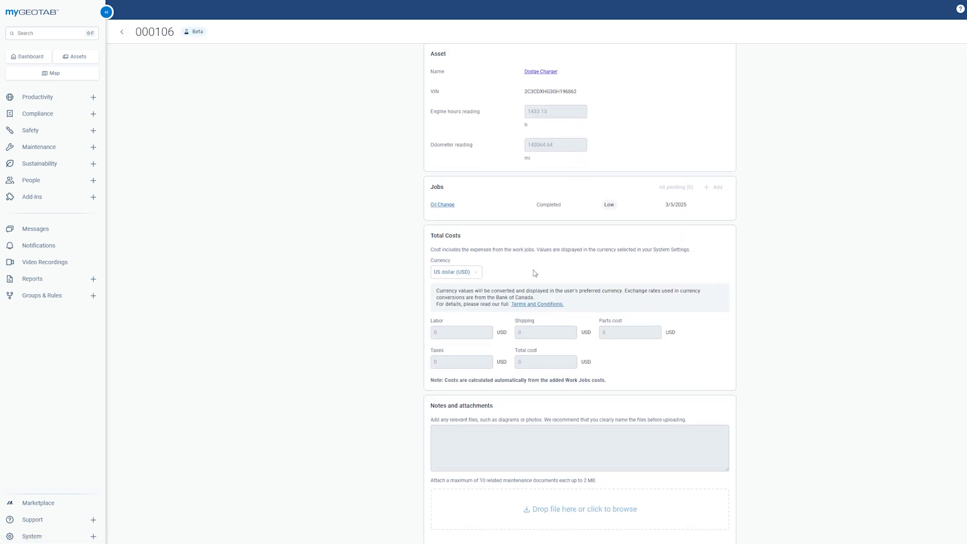
scroll(506, 305, "up", 4)
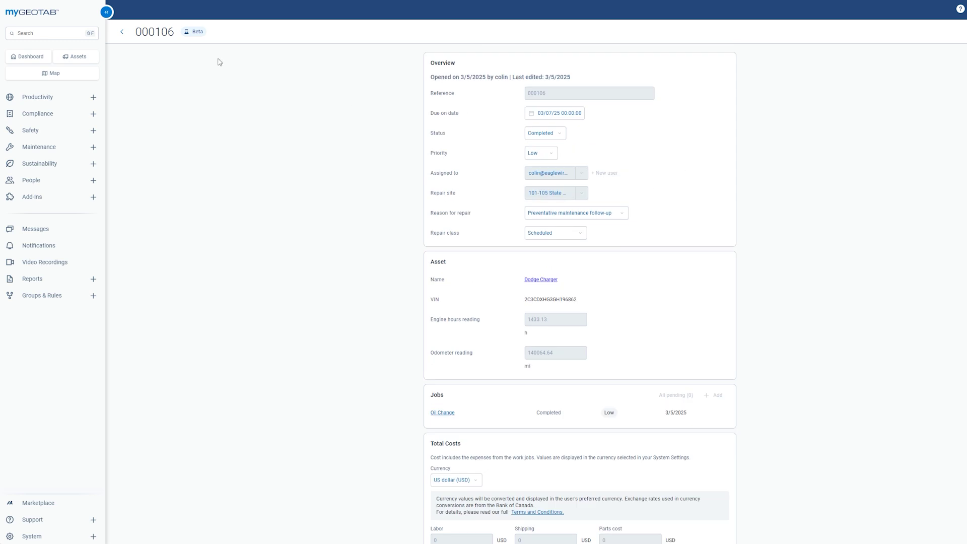
left_click(119, 33)
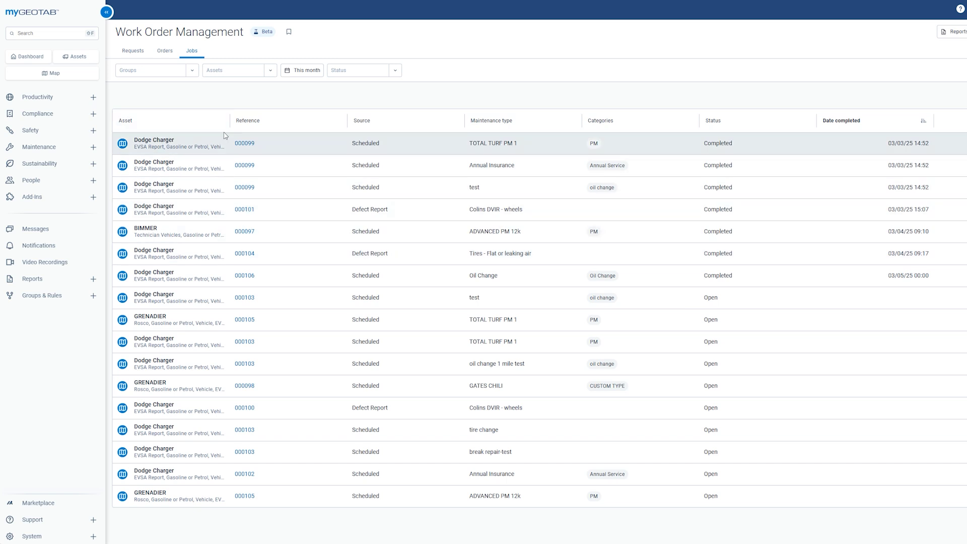
- Look through the work requests, orders and jobs lists in turn
left_click(137, 54)
left_click(166, 53)
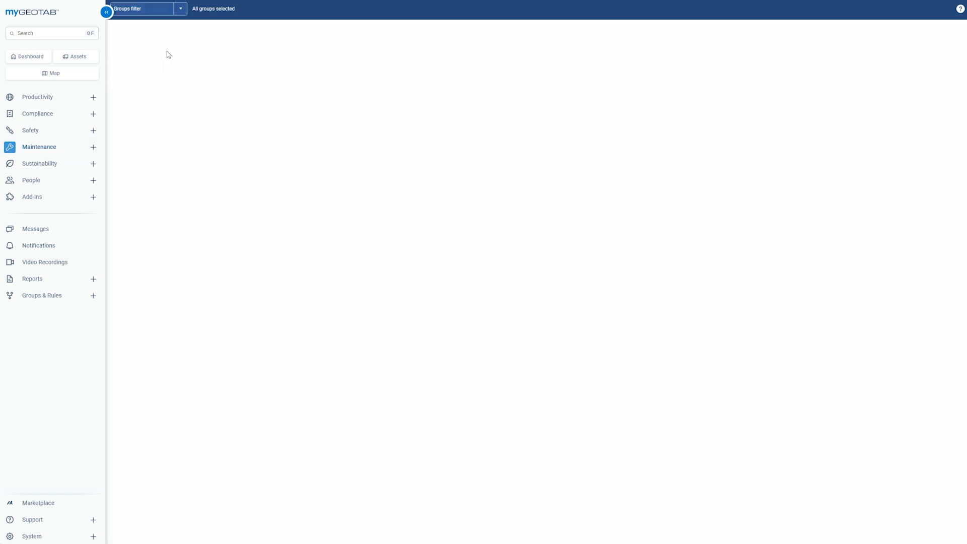
left_click(191, 52)
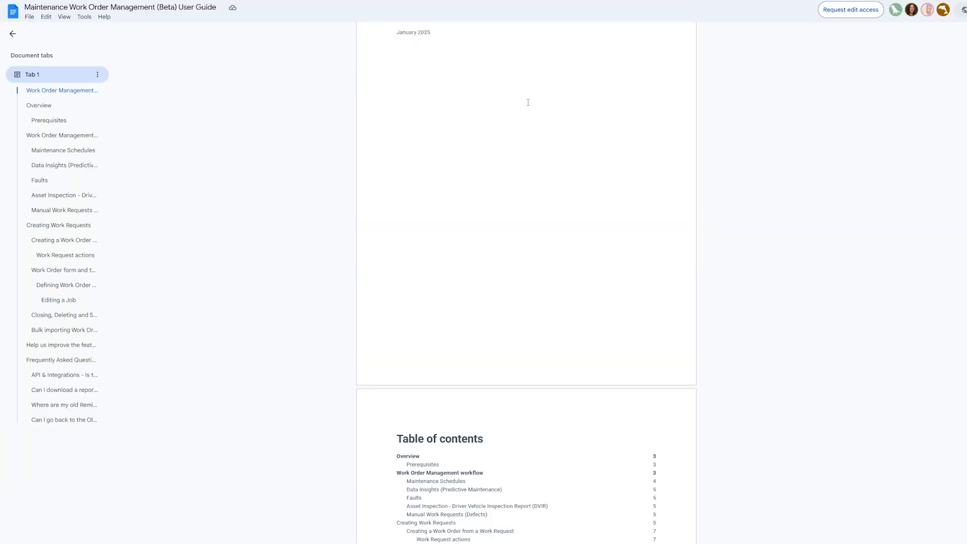
- Switch to the Work Order Management (Beta) User Guide in Google Docs and skim it from the title page to the Defining Work Order Jobs section
scroll(528, 102, "up", 2)
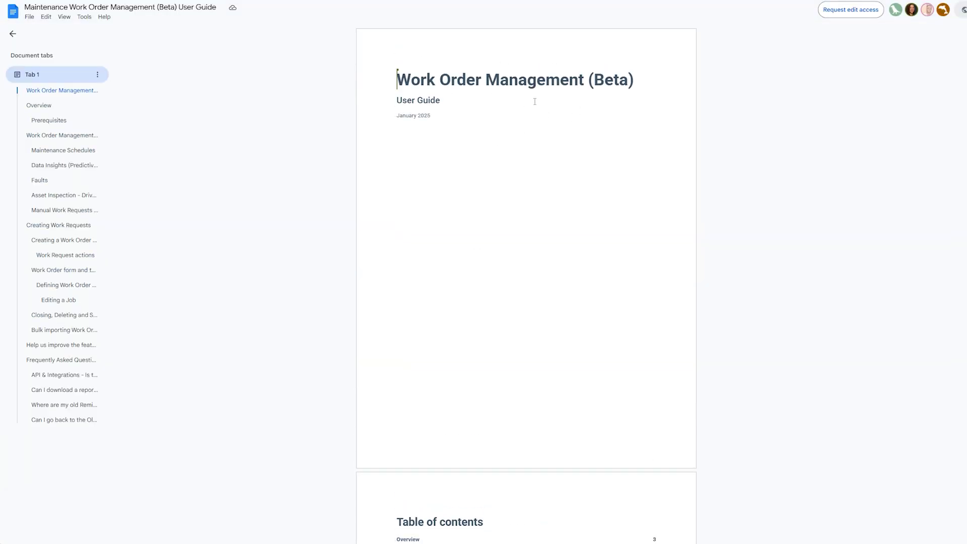
scroll(470, 114, "down", 14)
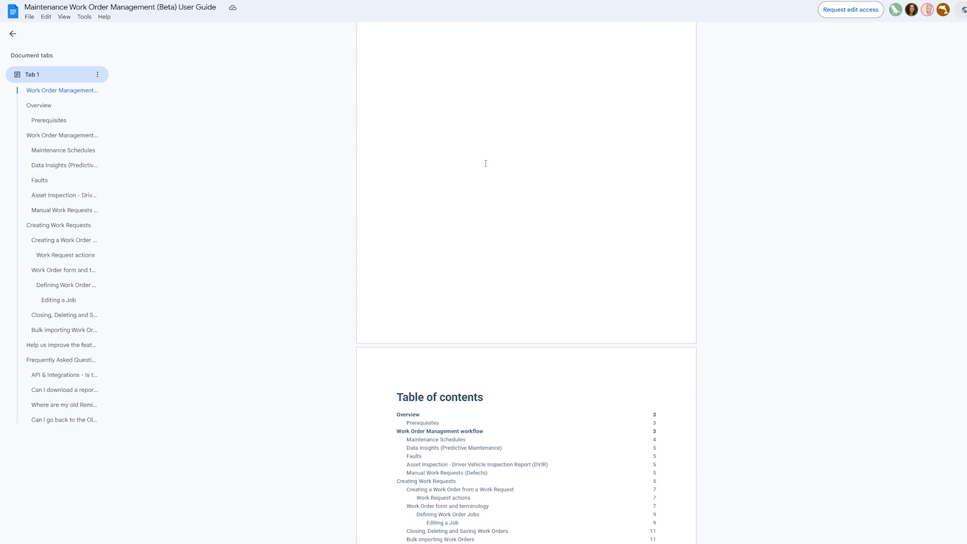
scroll(491, 249, "down", 12)
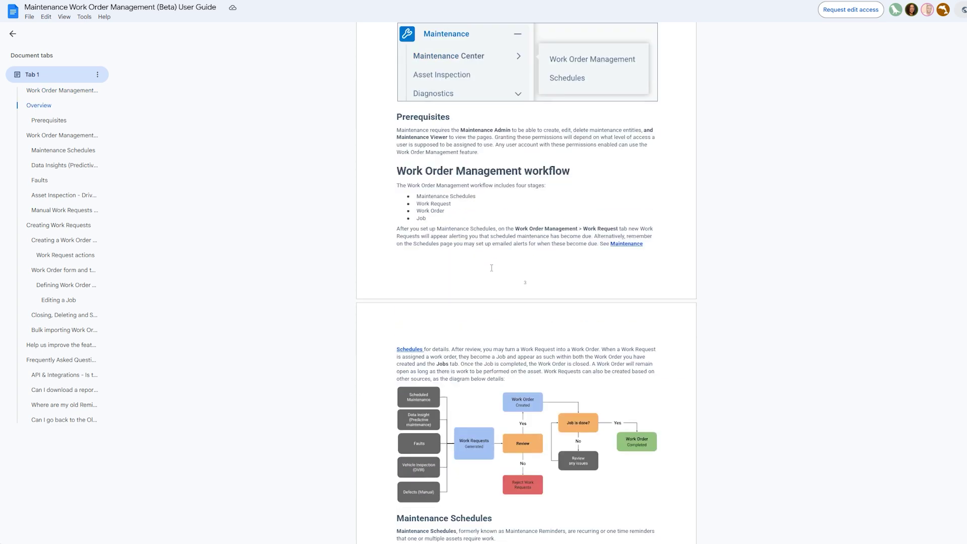
scroll(492, 274, "down", 5)
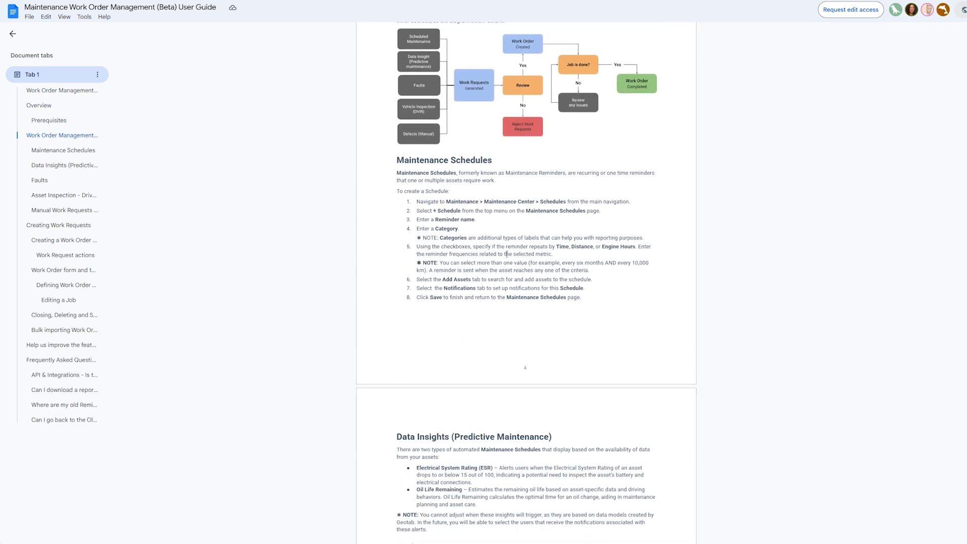
scroll(509, 261, "down", 11)
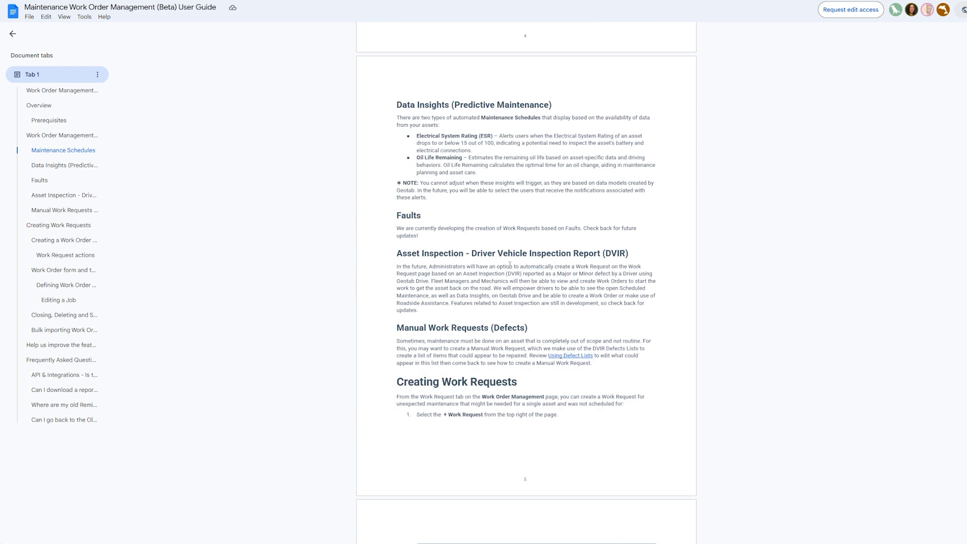
scroll(535, 293, "down", 17)
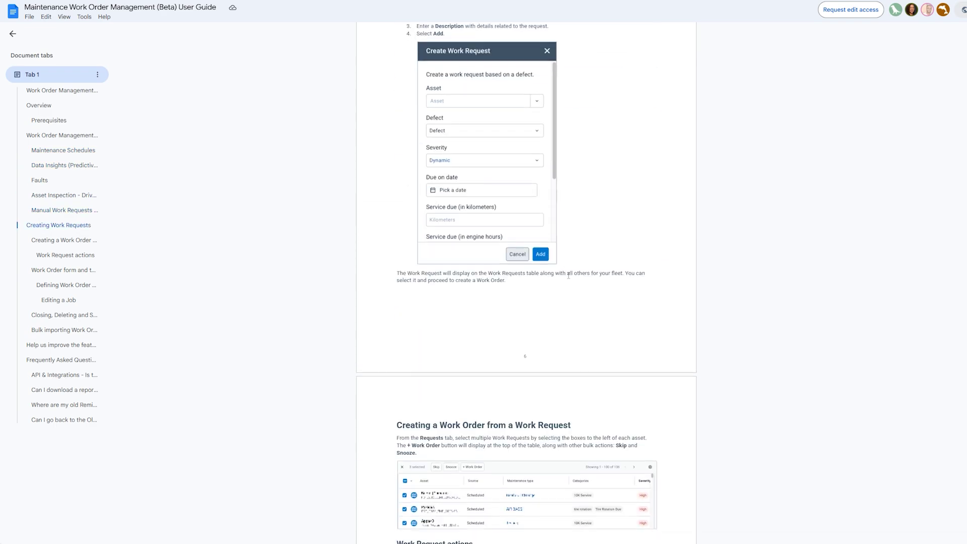
scroll(549, 307, "down", 18)
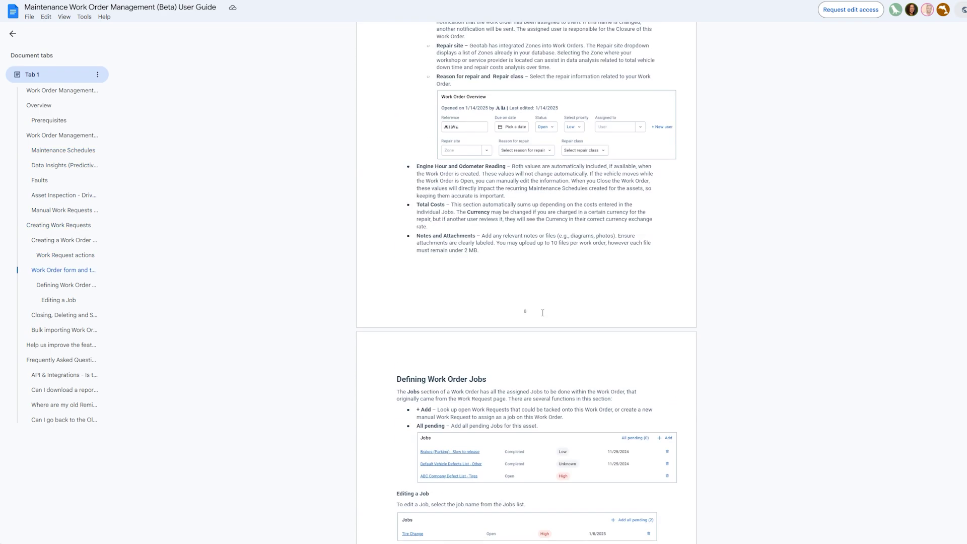